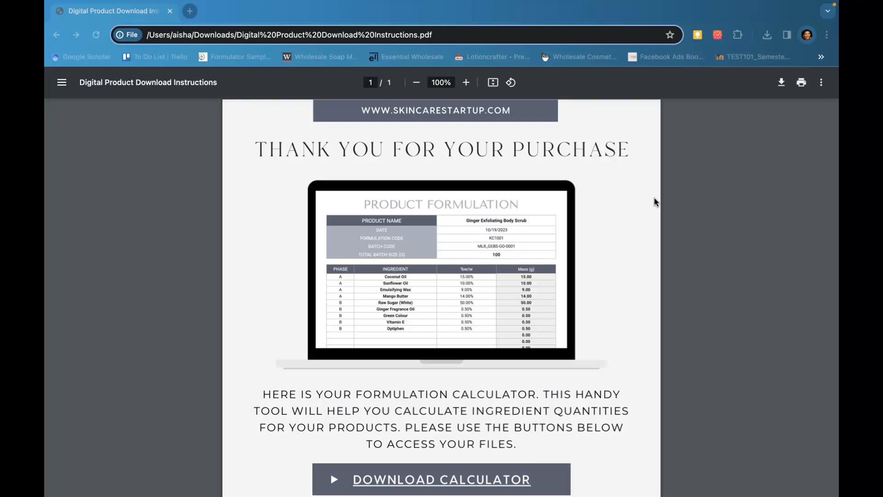
Open the formulation calculator link from the downloaded PDF and make your own copy of the spreadsheet template
scroll(453, 424, down, 3)
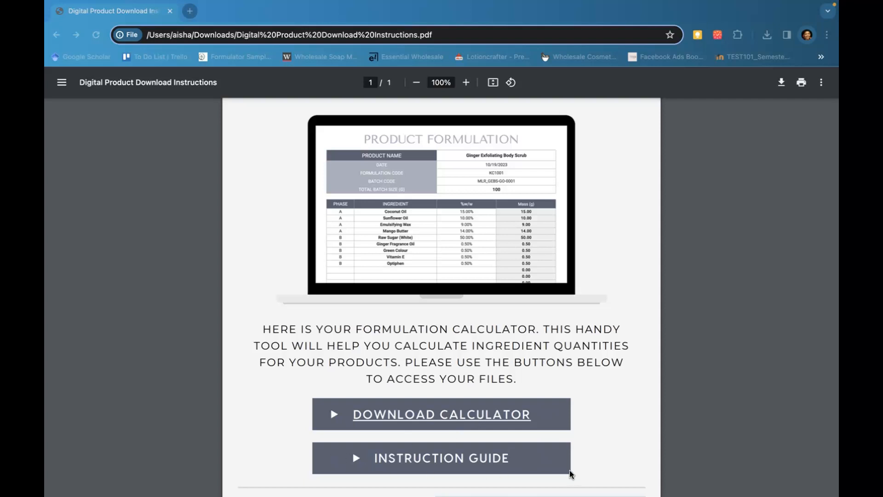
click(453, 416)
click(454, 416)
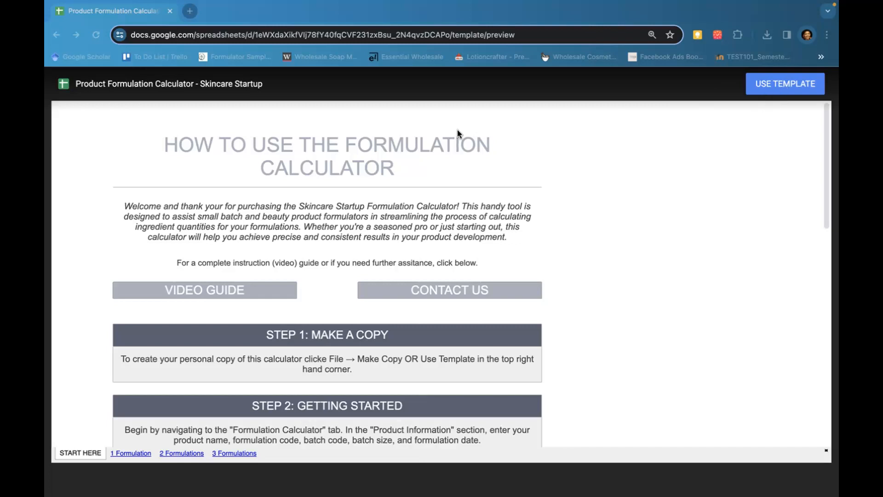
click(794, 84)
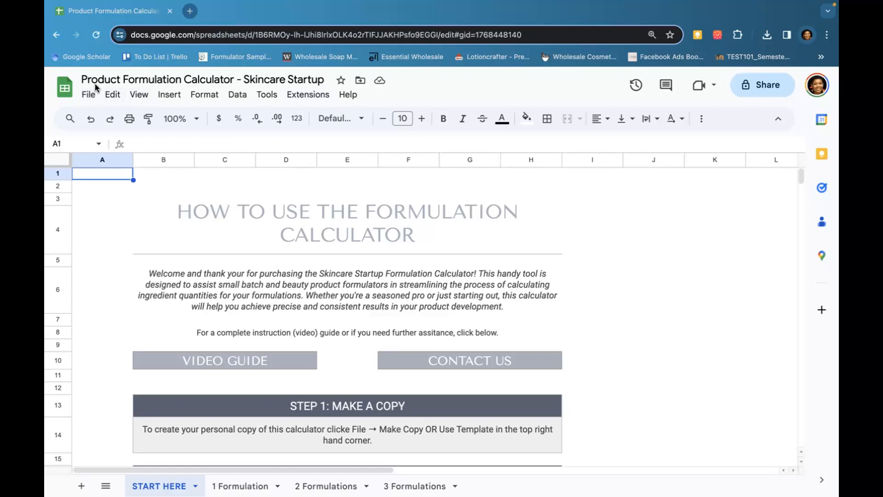
Rename the spreadsheet as Soothing Body Butter
click(113, 79)
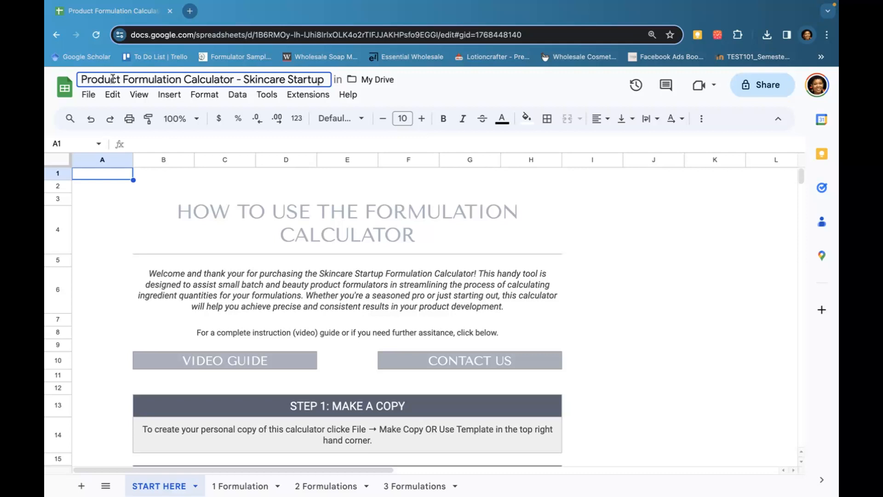
text(B)
key(ctrl+a)
text(Soothing Body Butter)
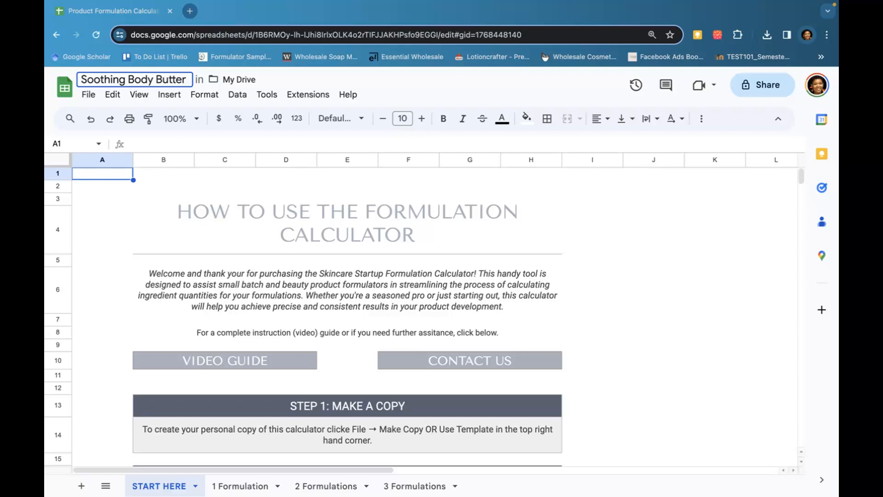
click(615, 237)
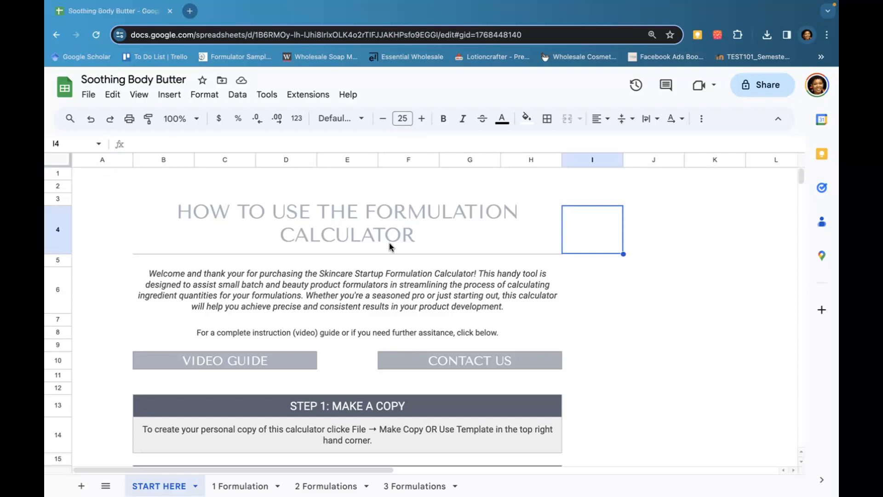
Review the START HERE instructions and the 1 Formulation, 2 Formulations and 3 Formulations sheets
scroll(389, 244, down, 10)
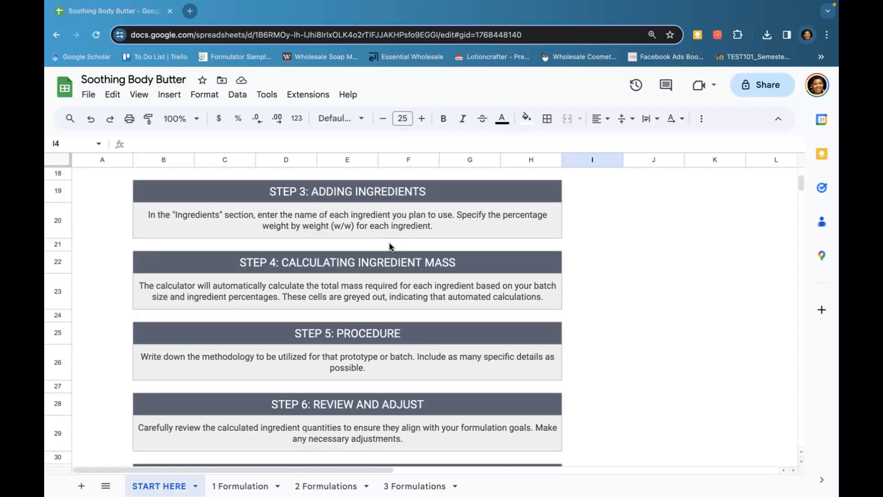
scroll(389, 247, up, 10)
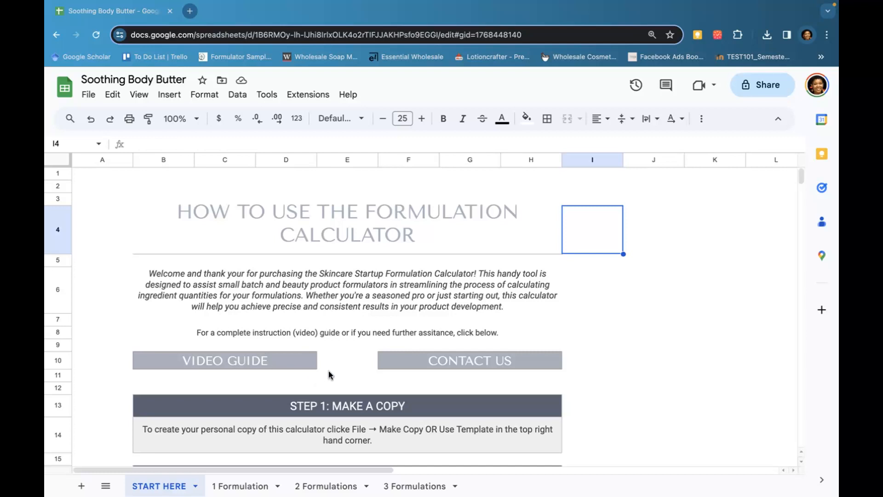
mouse_move(490, 362)
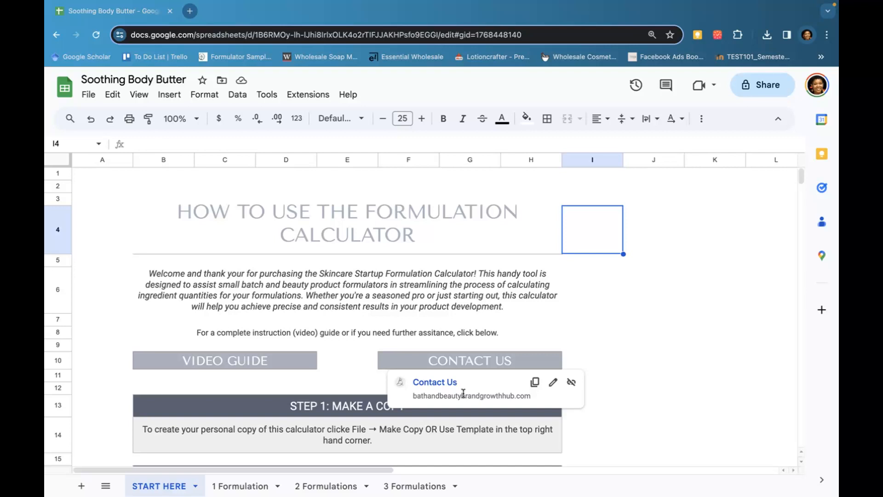
click(619, 348)
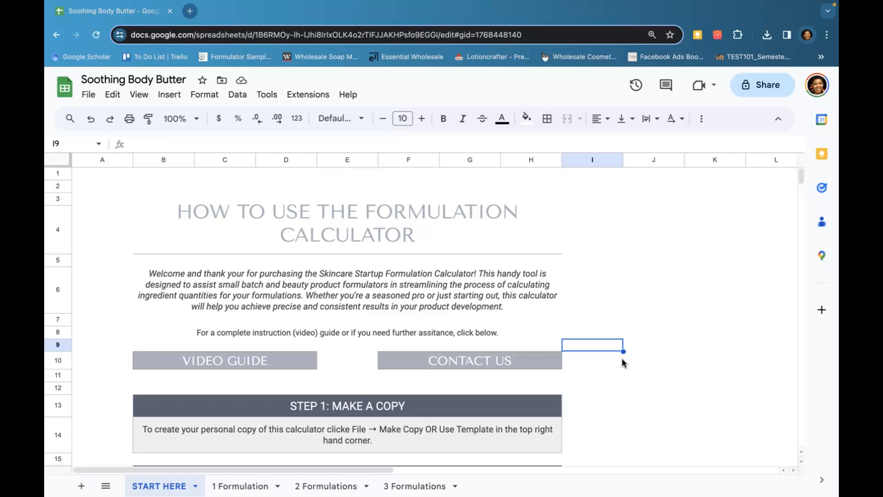
click(227, 488)
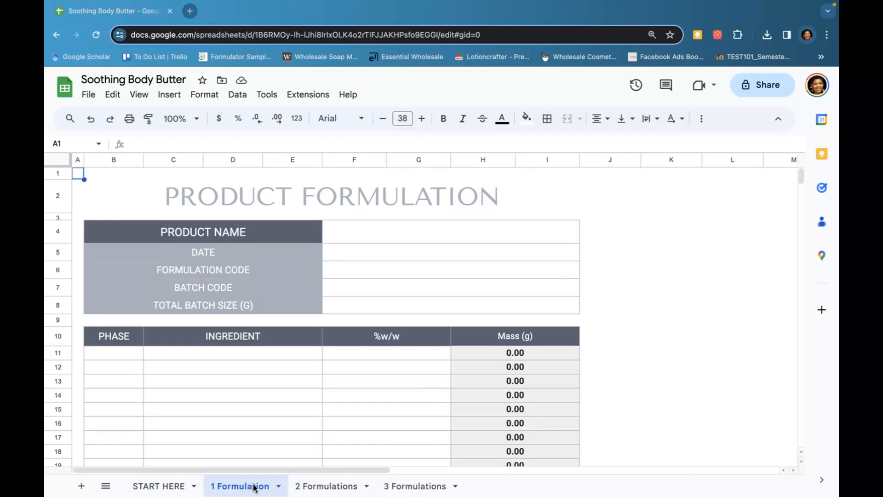
click(317, 487)
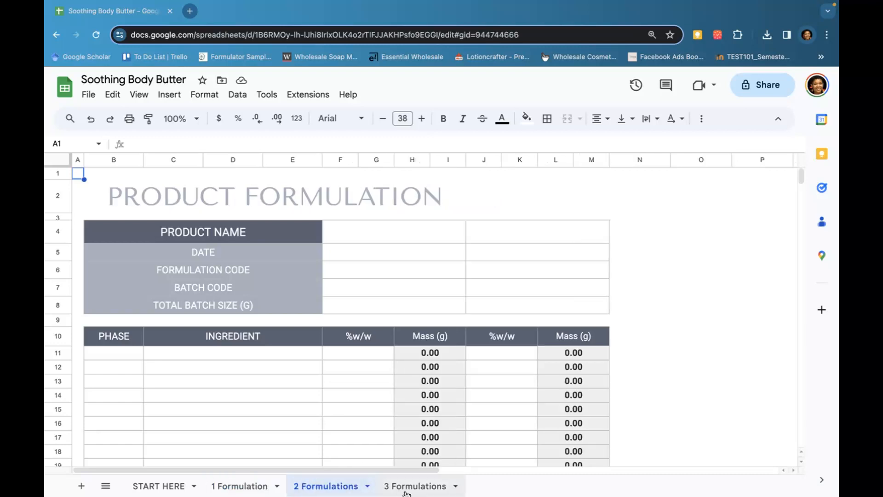
click(421, 487)
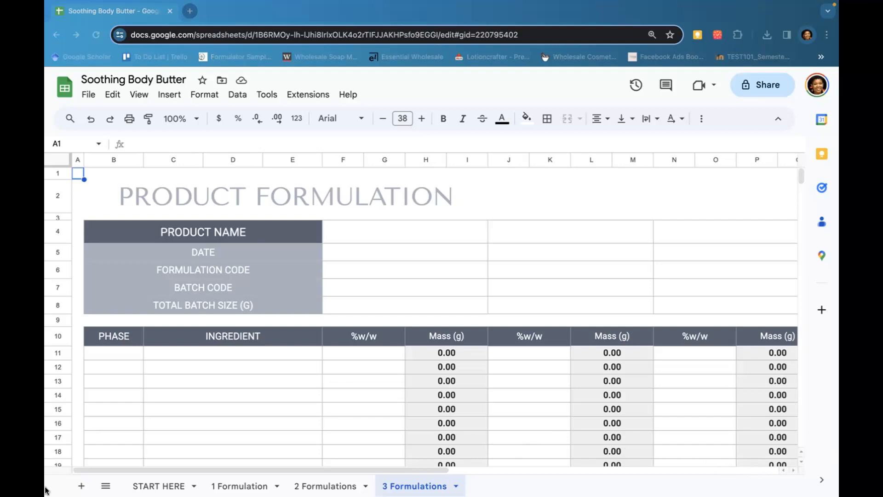
click(237, 488)
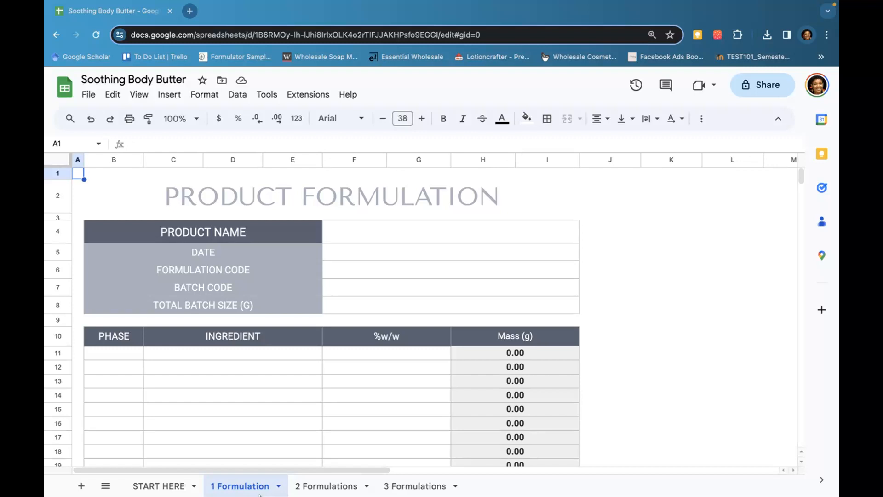
Rename the 1 Formulation sheet as Body Butter P1
right_click(248, 489)
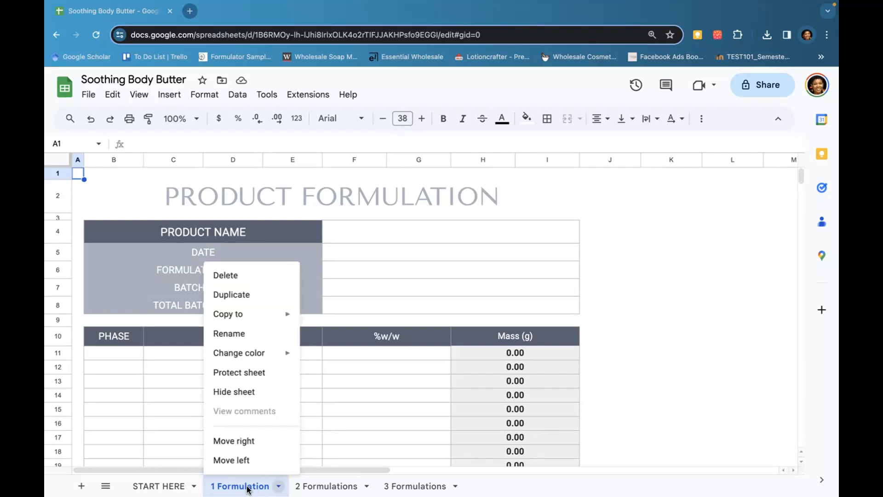
click(245, 334)
text(Bo)
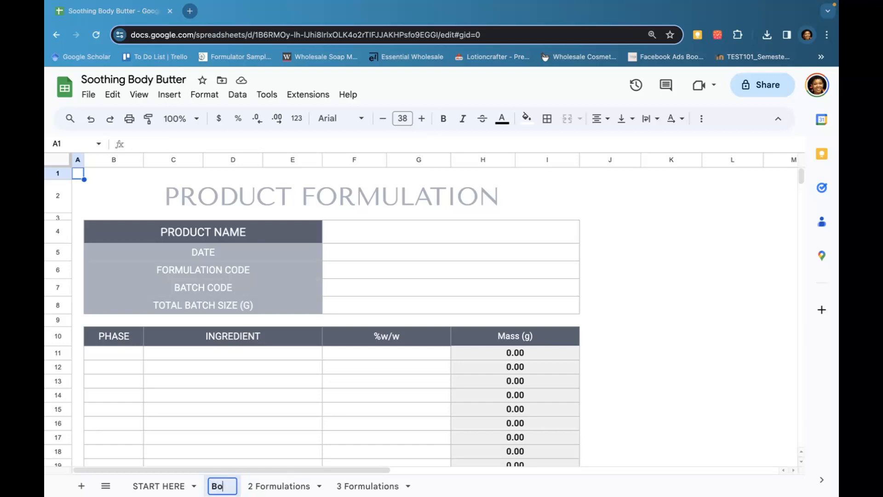
text(dy Bou)
key(BackSpace)
text(u)
key(BackSpace)
key(BackSpace)
text(utter)
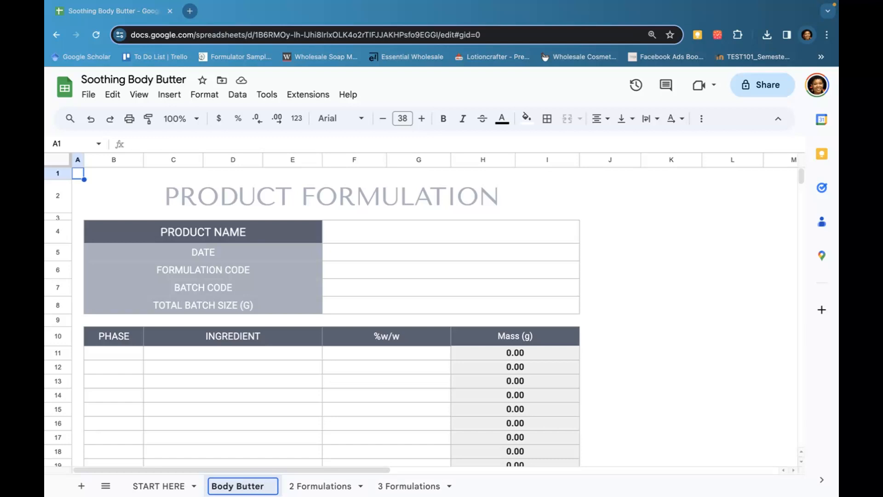
text( P1)
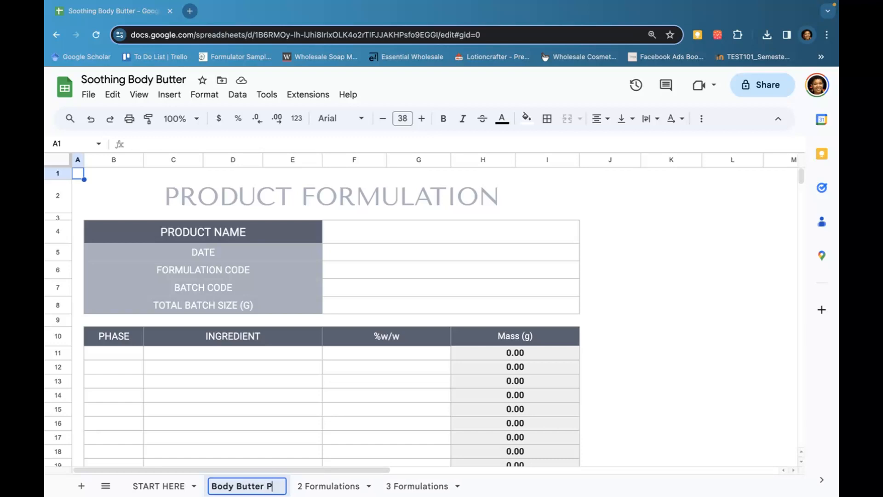
click(631, 340)
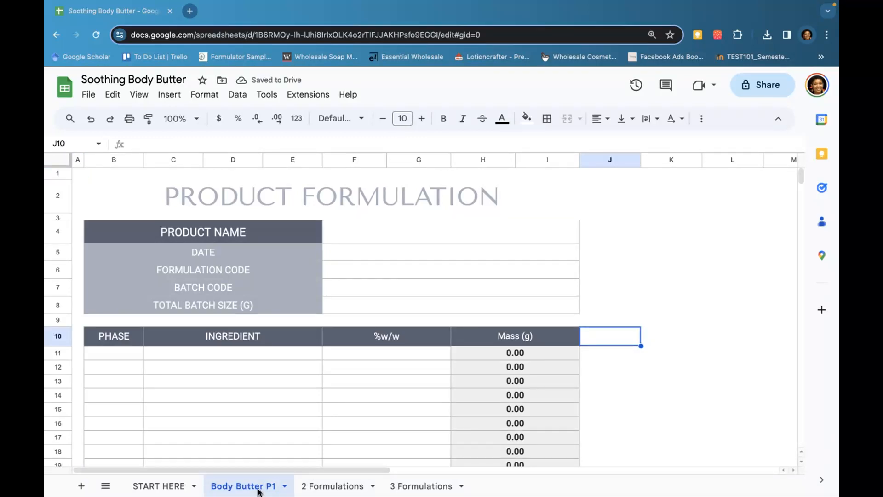
Enter Soothing Body Butter as the product name in the formulation header
right_click(259, 490)
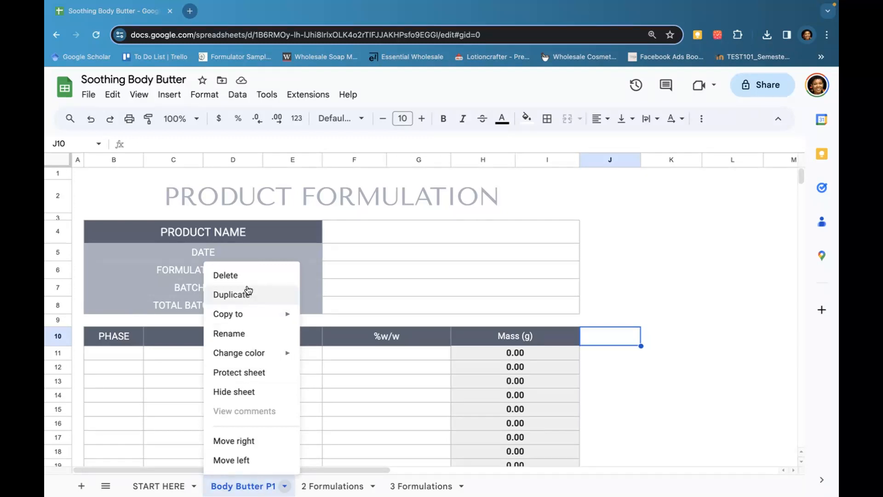
click(667, 416)
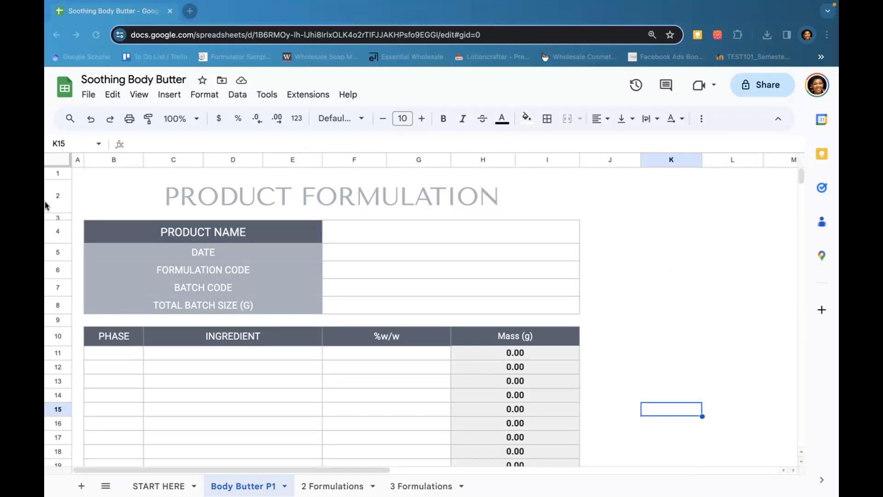
click(422, 235)
text(So)
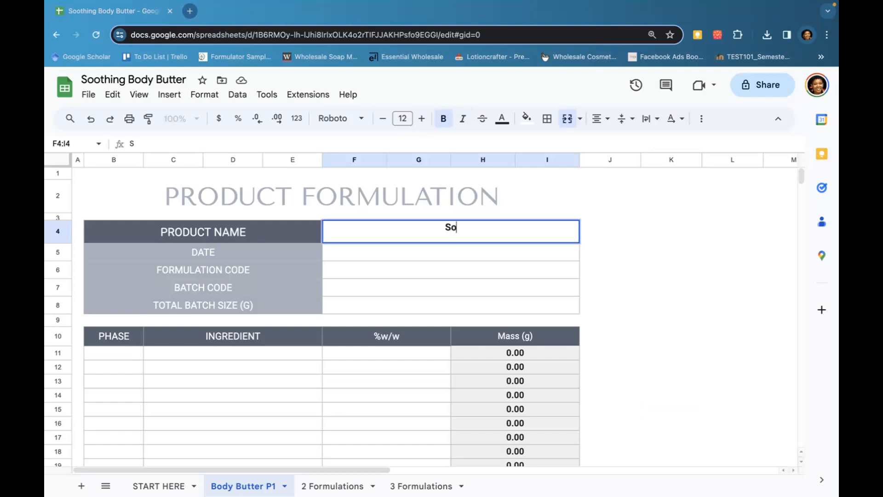
text(othing Body Butter)
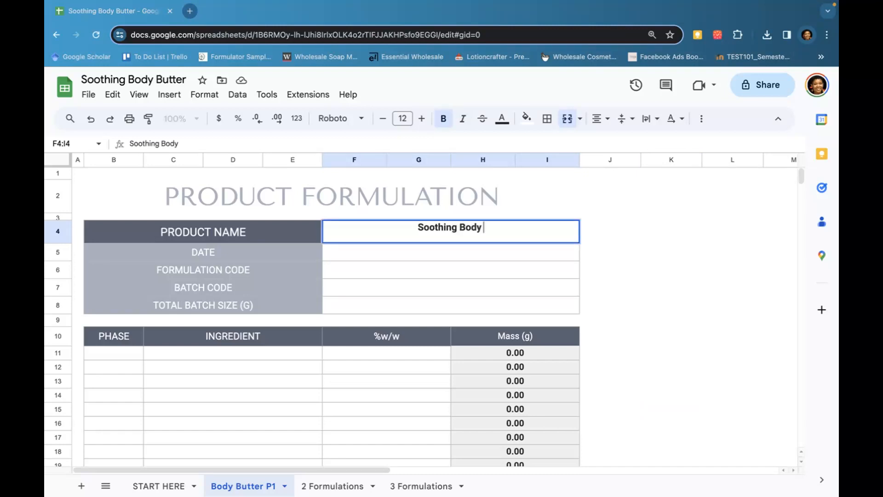
key(Return)
Enter December 1, 2023 as the formulation date
text(December 1)
text(, 20)
text(23)
key(BackSpace)
key(BackSpace)
key(BackSpace)
text(023)
key(Return)
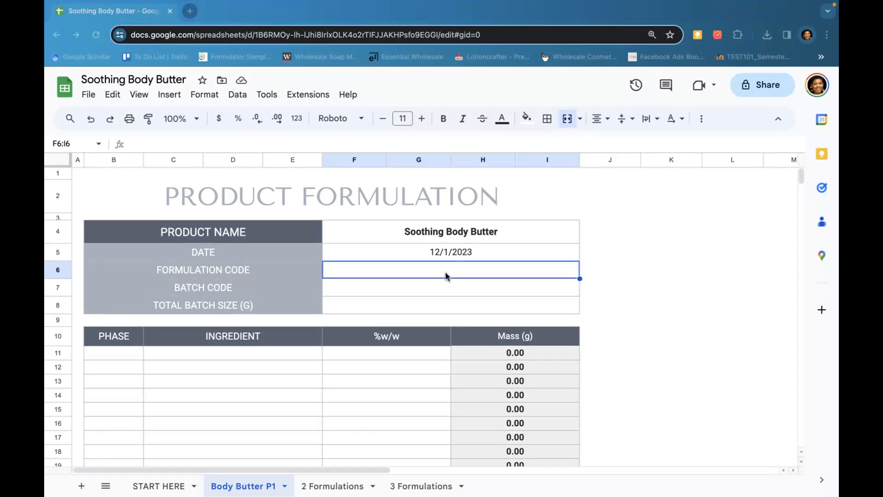
Enter SBB-P1 as the formulation code
scroll(445, 275, down, 4)
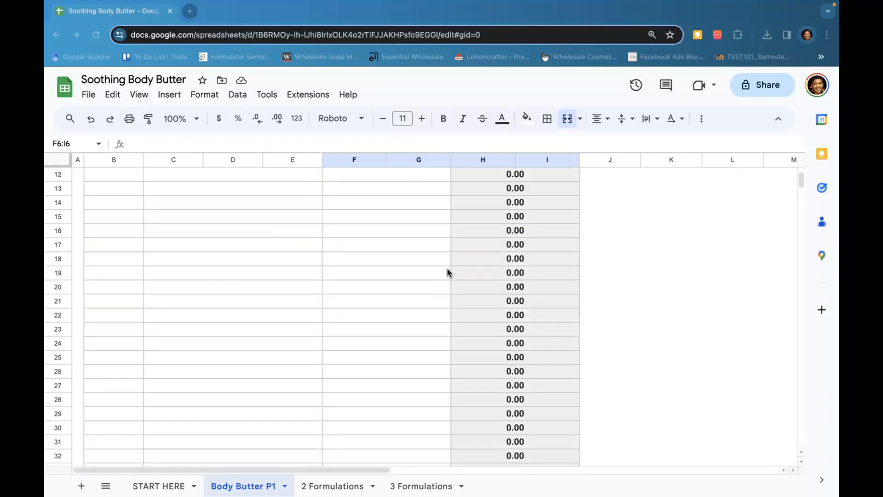
scroll(447, 271, up, 4)
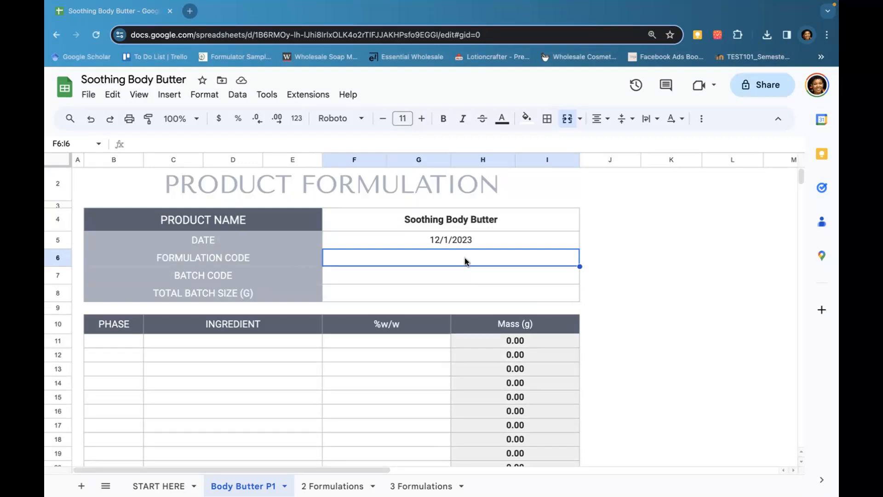
text(S)
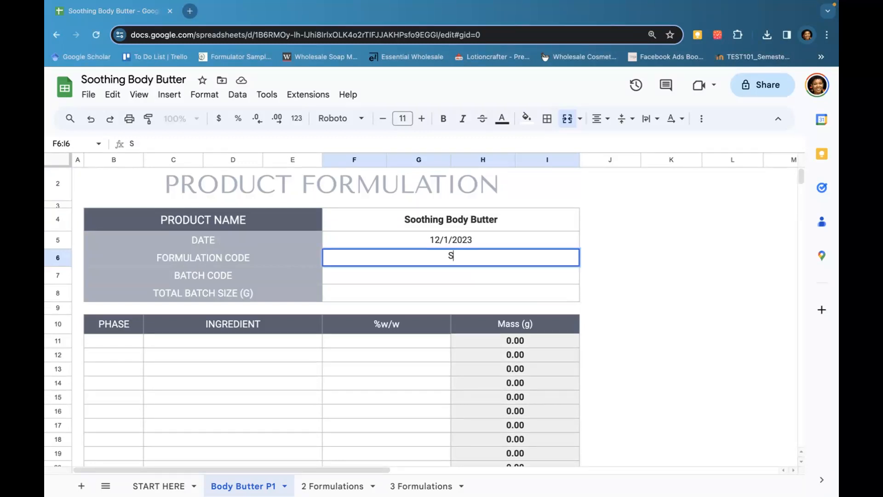
text(BB-P1)
click(444, 276)
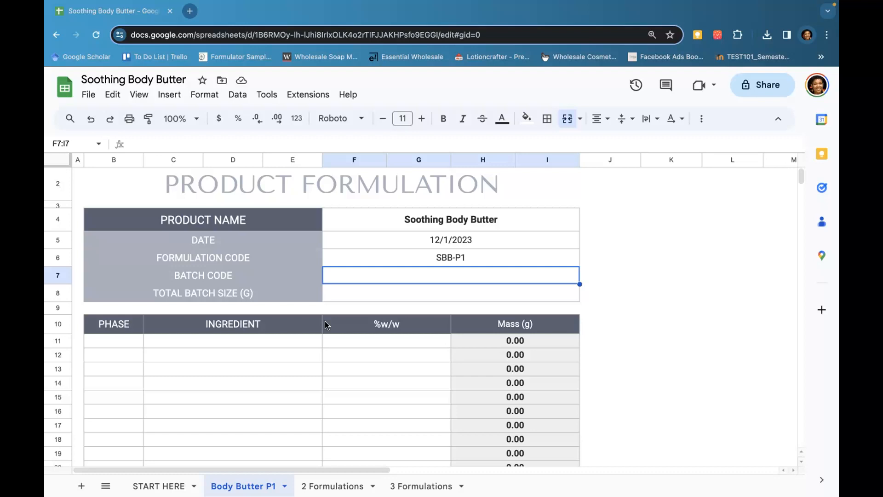
Enter SSBB-12123-100 as the batch code and 100 as the total batch size in grams
text(SS)
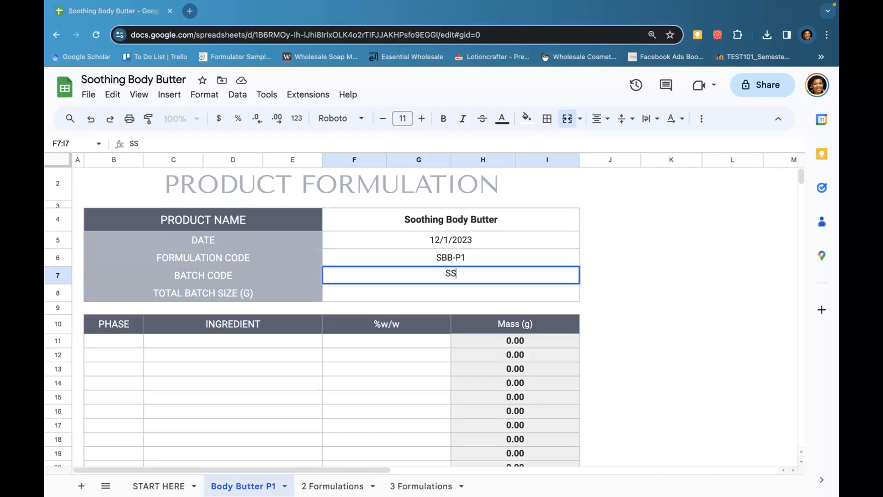
text(BB-12123-100)
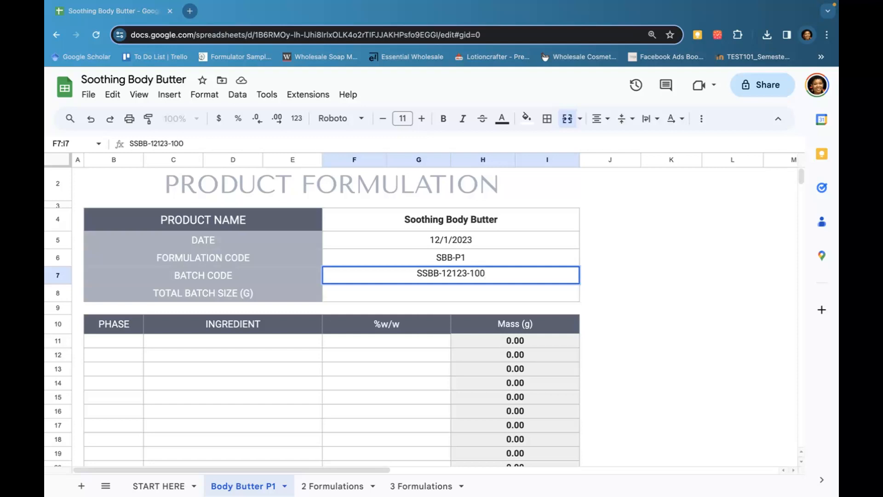
key(Return)
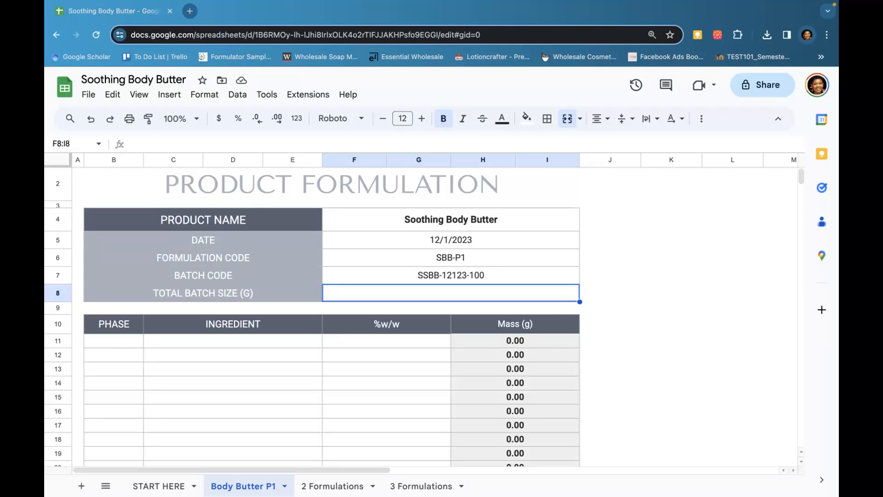
text(100)
key(Return)
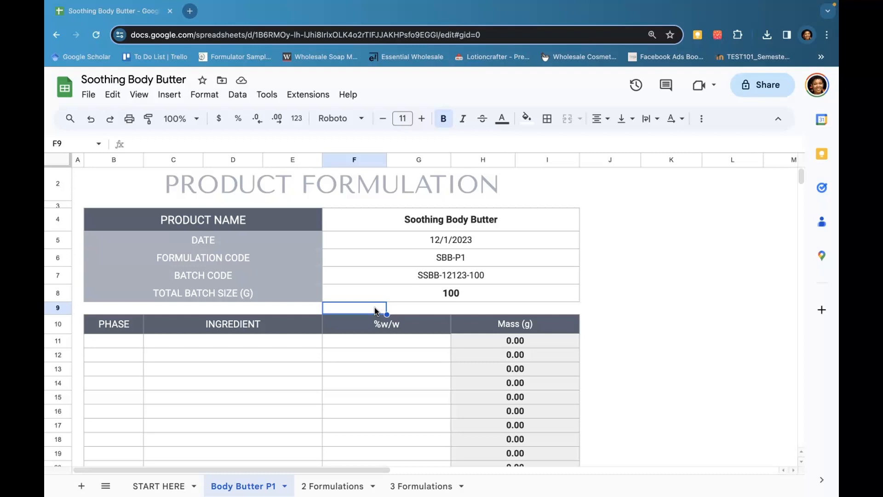
Inspect the Mass (g) formula and the ingredient table down to its total row
click(515, 343)
scroll(515, 344, down, 3)
scroll(515, 345, down, 5)
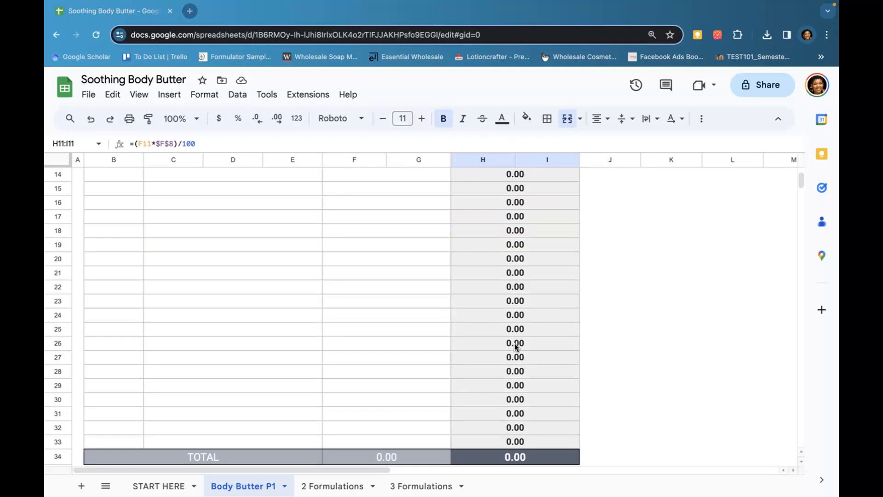
scroll(515, 346, up, 6)
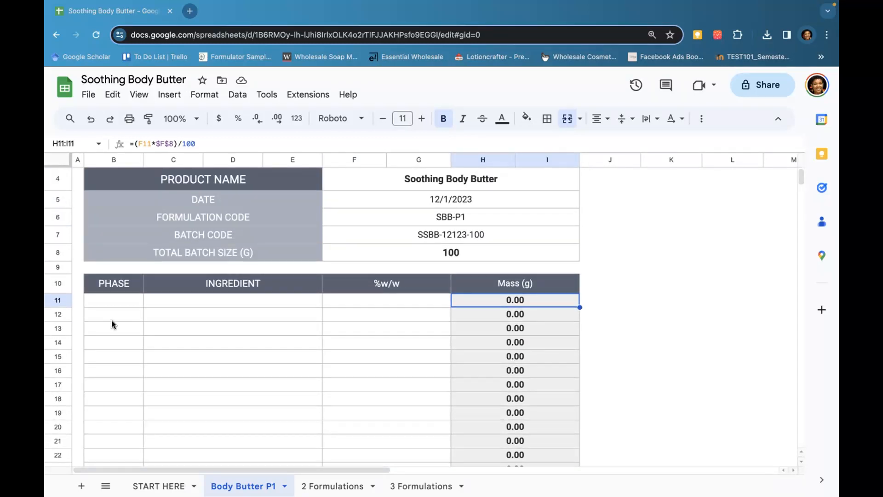
click(125, 303)
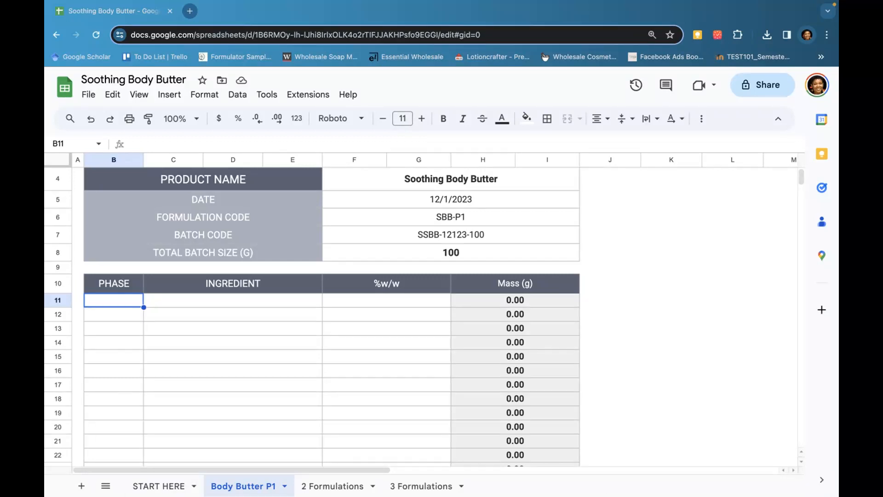
Add Shea Butter in phase A at 68 %w/w as the first ingredient
click(112, 302)
text(A)
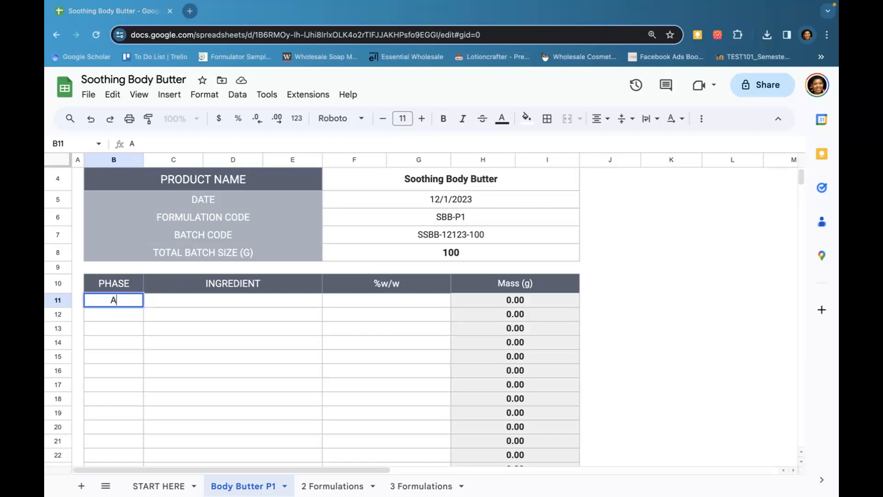
key(Tab)
text(Shea Butter)
key(Tab)
text(68)
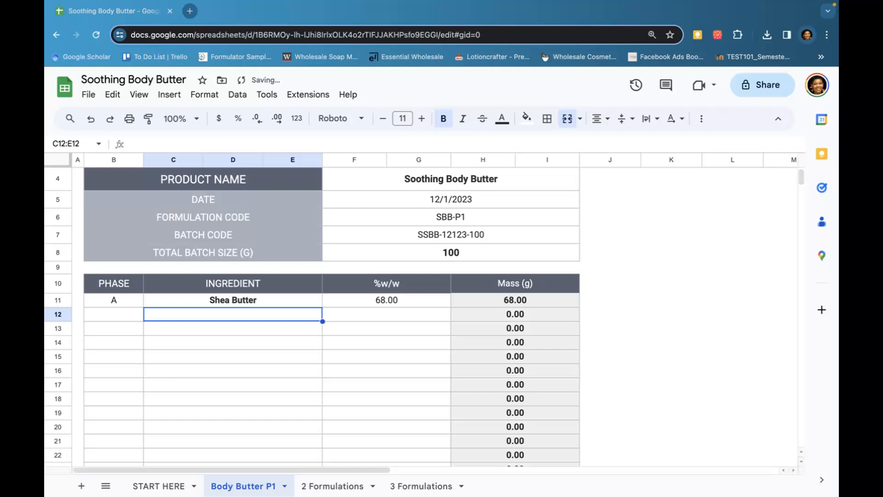
Inspect the Shea Butter mass formula and the total batch size cell it references
key(Up)
key(Right)
key(Right)
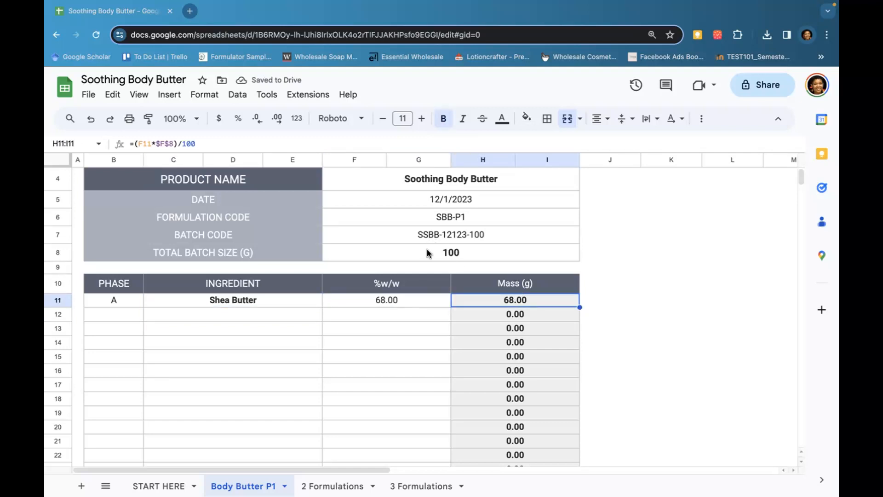
click(458, 253)
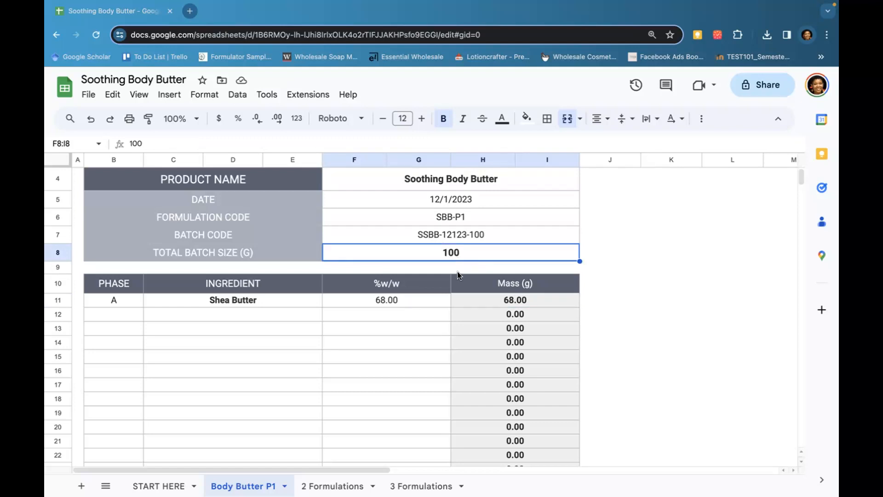
click(506, 303)
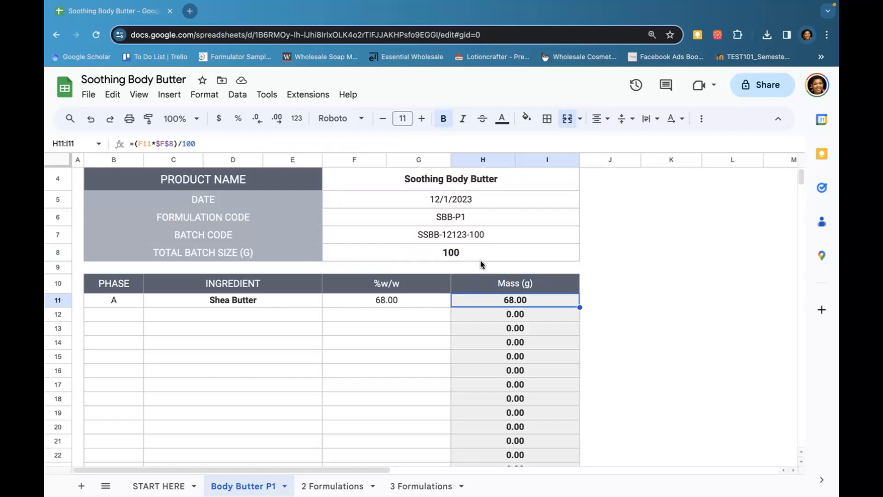
Add Coconut Oil in phase A at 19 %w/w on the next ingredient row
click(132, 317)
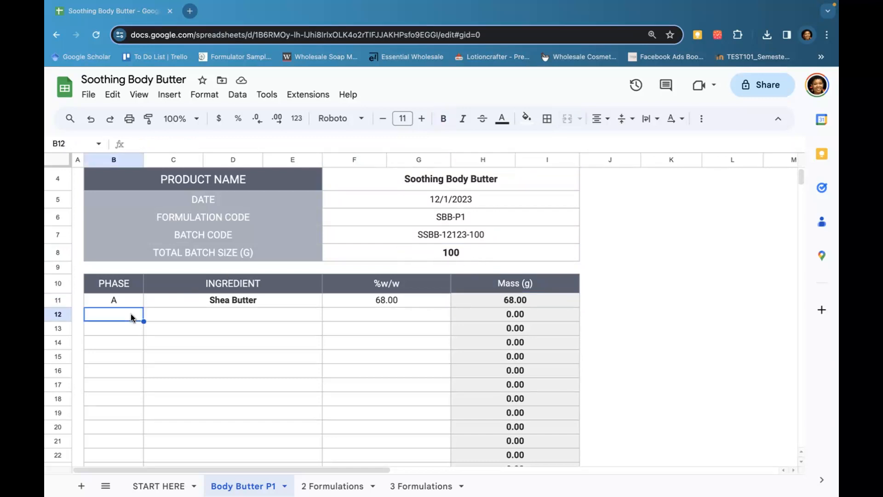
text(A)
key(Tab)
text(Co)
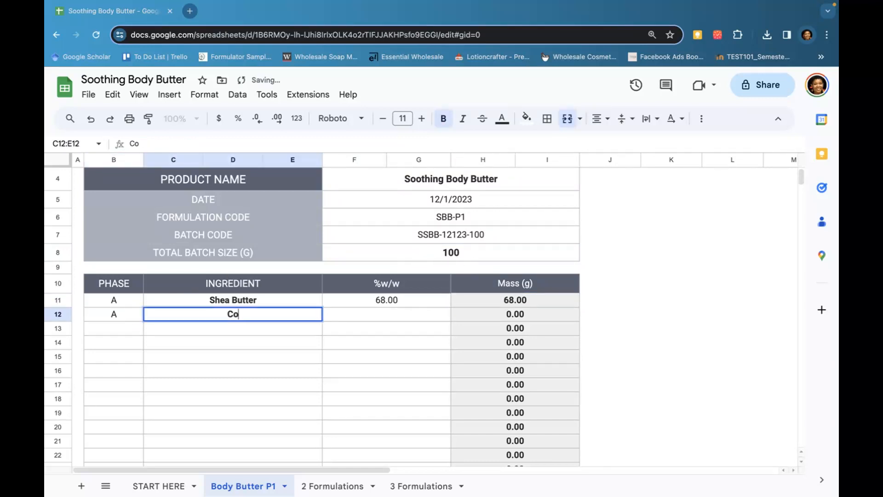
text(conut Oil)
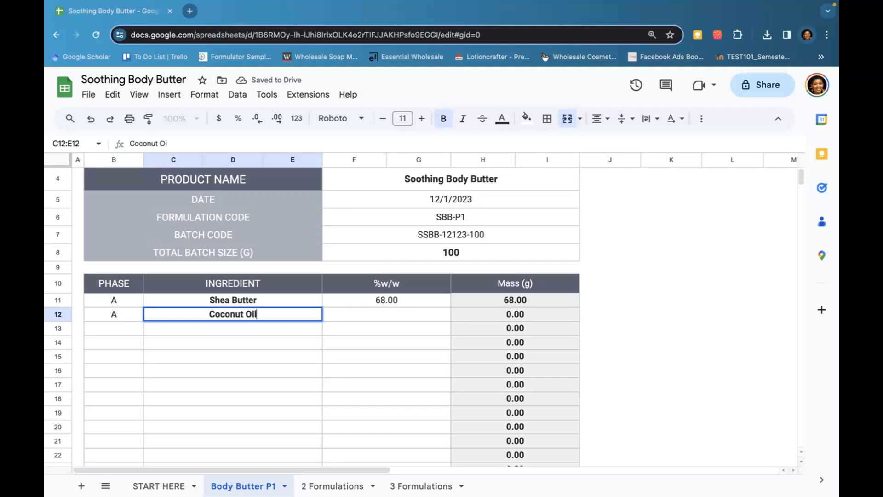
key(Tab)
text(19)
key(shift+Tab)
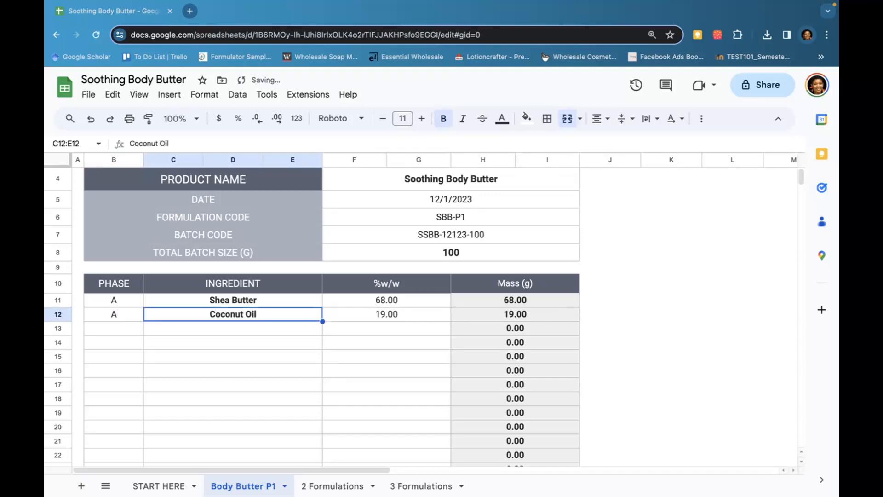
Add Sunflower Oil in phase A at 9 %w/w on the next row
key(shift+Tab)
key(Down)
text(A)
key(Tab)
text(Sunfolo)
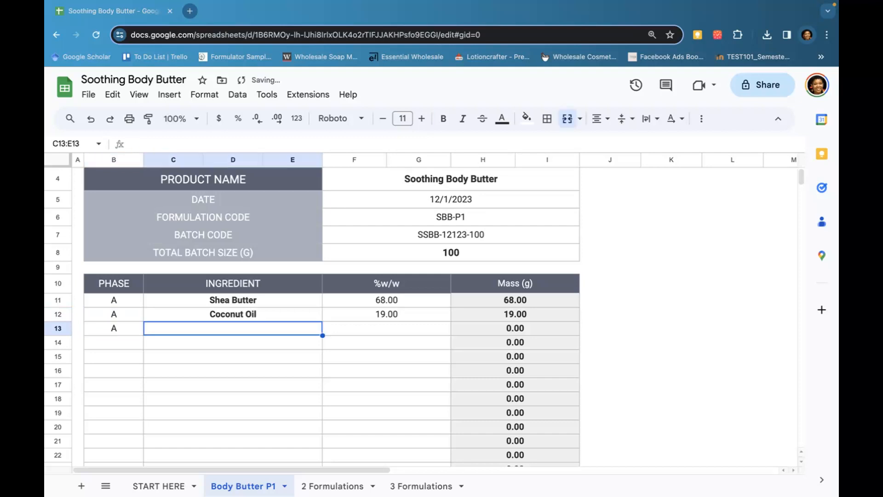
key(BackSpace)
key(BackSpace)
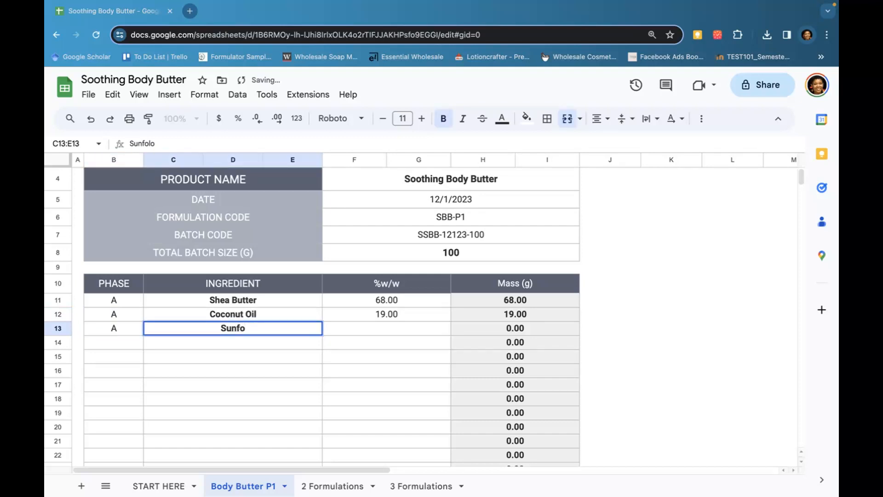
text(lower Oul)
key(BackSpace)
key(BackSpace)
text(il)
key(Tab)
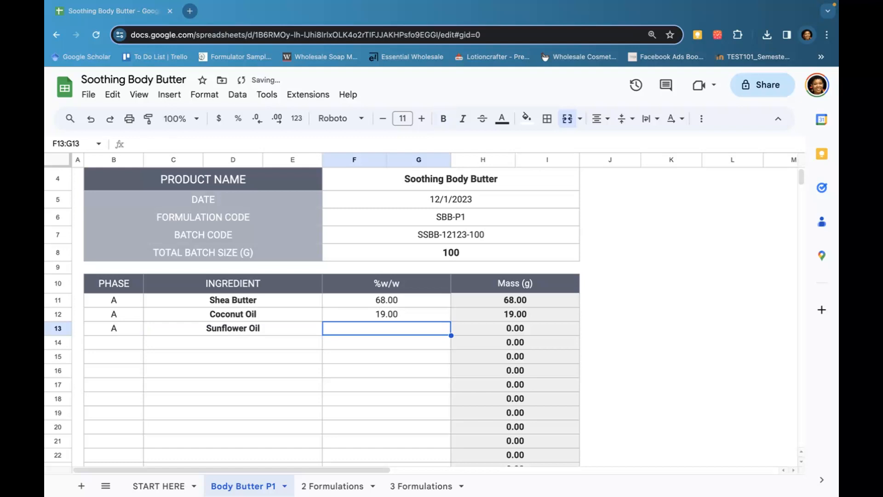
text(9)
key(Return)
Add Lemon Essential Oil in phase B at 1 %w/w on the next row
key(Left)
text(B)
key(Tab)
text(Lemon Essential Oil)
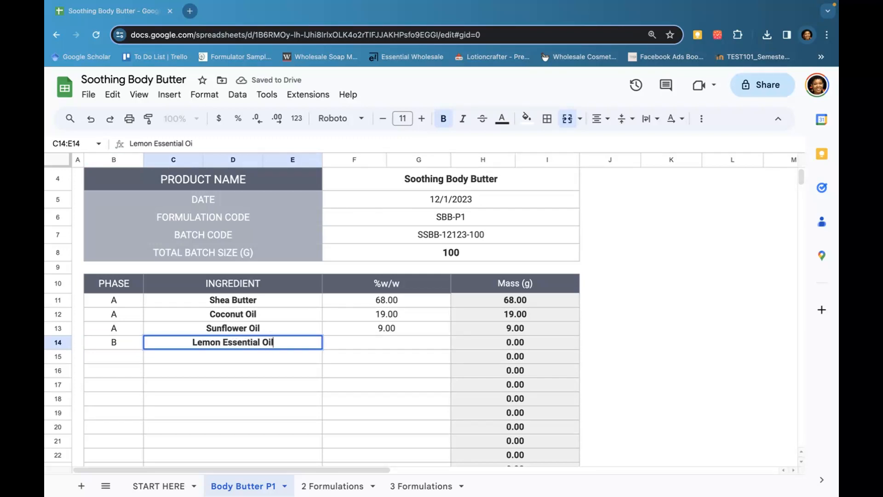
key(Tab)
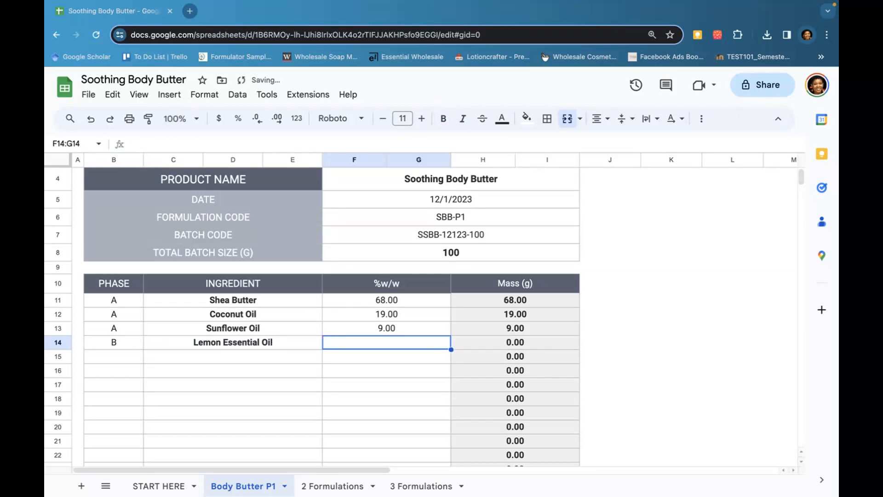
text(1)
key(Return)
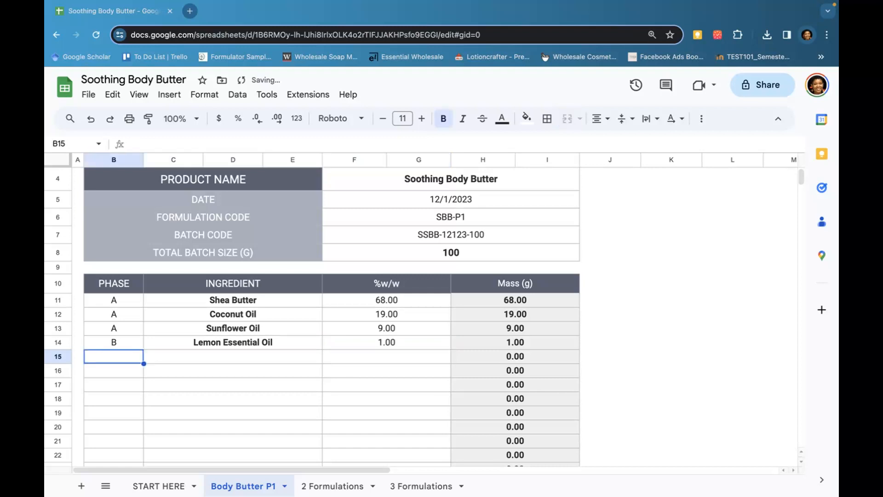
Add Vitamin E Oil in phase B at 1 %w/w on the next row
text(B)
key(Tab)
text(Vit)
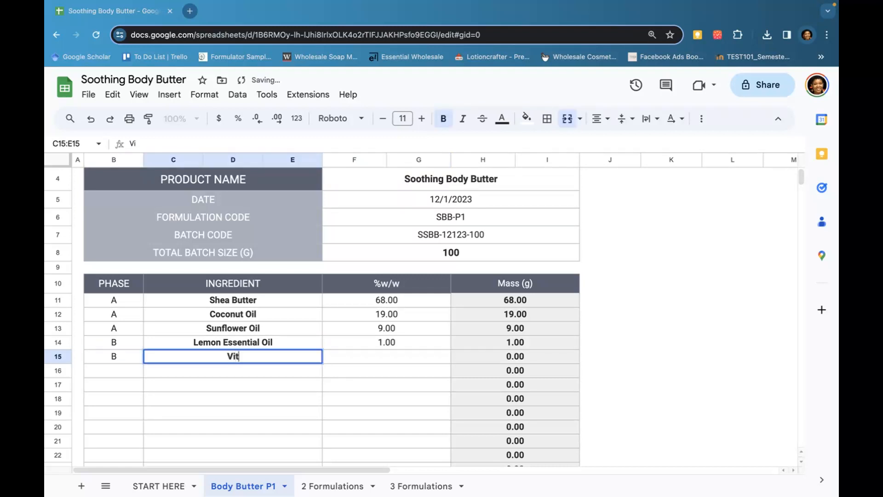
text(amin E Oikl)
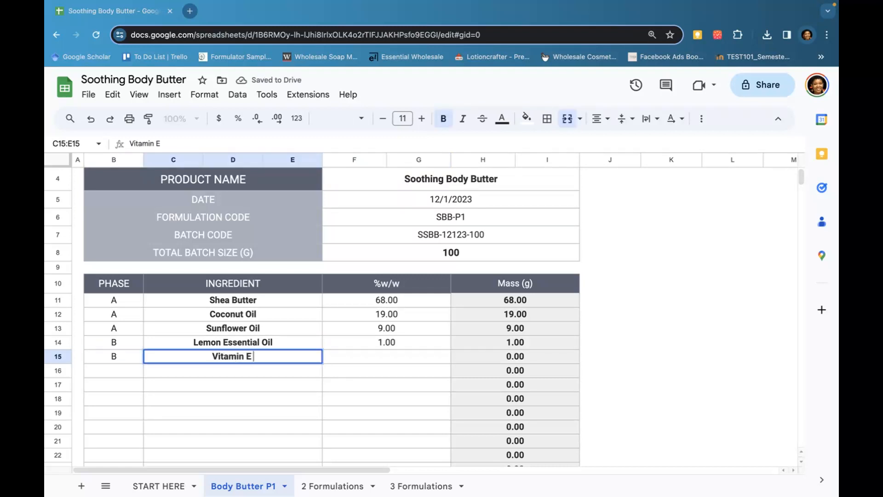
key(BackSpace)
key(BackSpace)
text(l)
key(Tab)
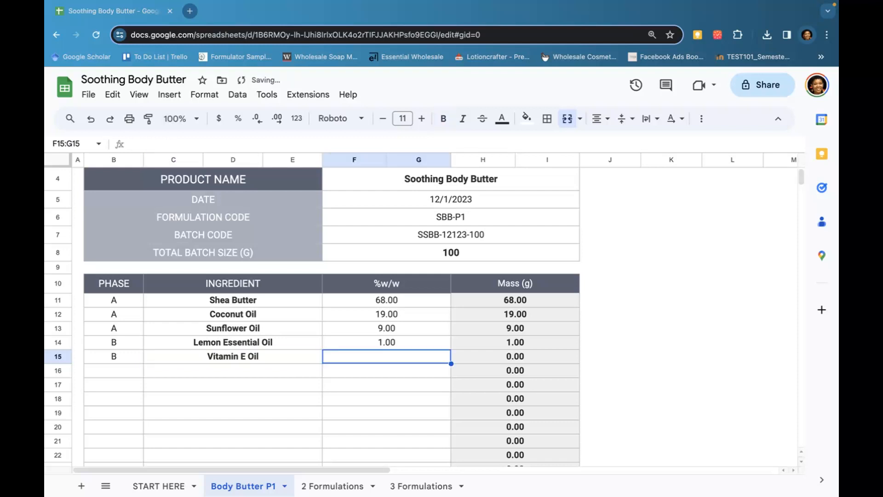
text(1)
key(Return)
Add Arrowroot Powder in phase C at 2 %w/w on the next row
key(Left)
key(Left)
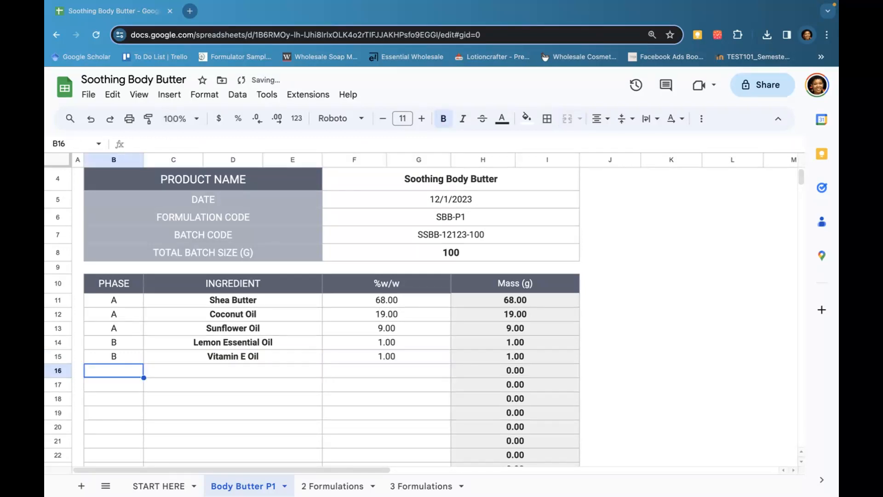
text(C)
key(Tab)
text(Arro)
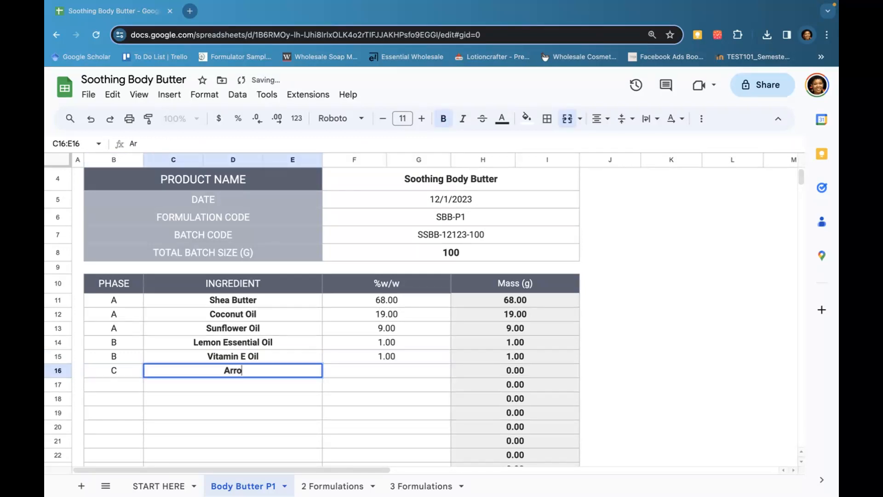
text(wroot Pow)
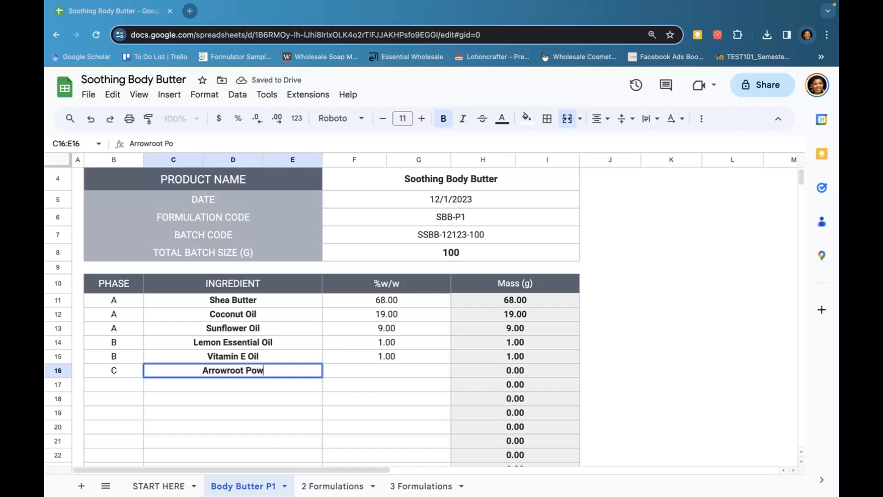
text(der)
key(Tab)
text(2)
key(Tab)
key(Down)
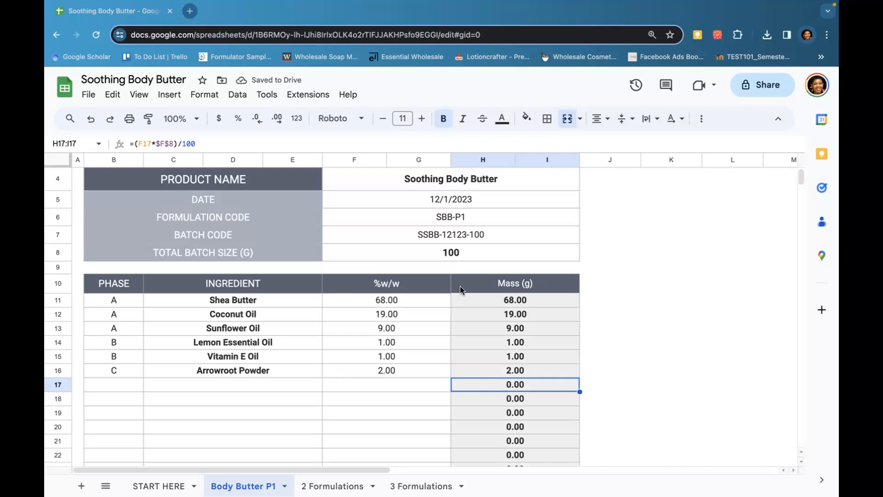
Review the ingredient table and the percentage total in its TOTAL row
scroll(460, 287, up, 2)
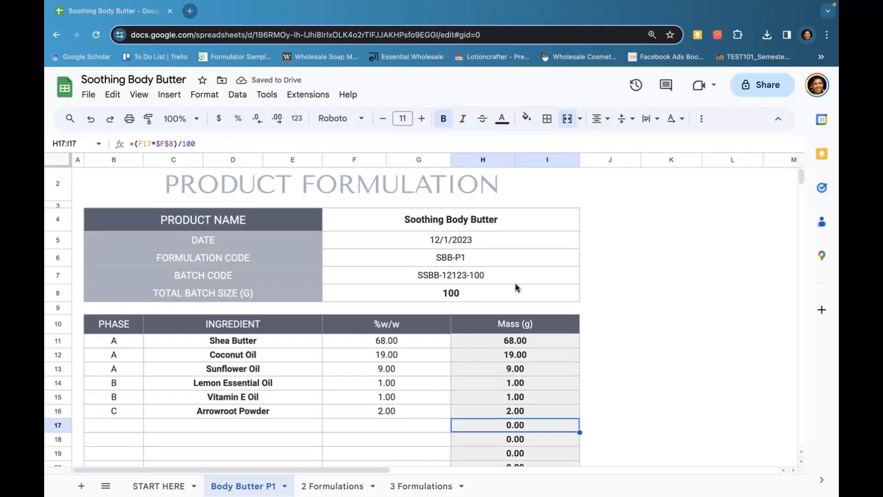
scroll(502, 285, down, 2)
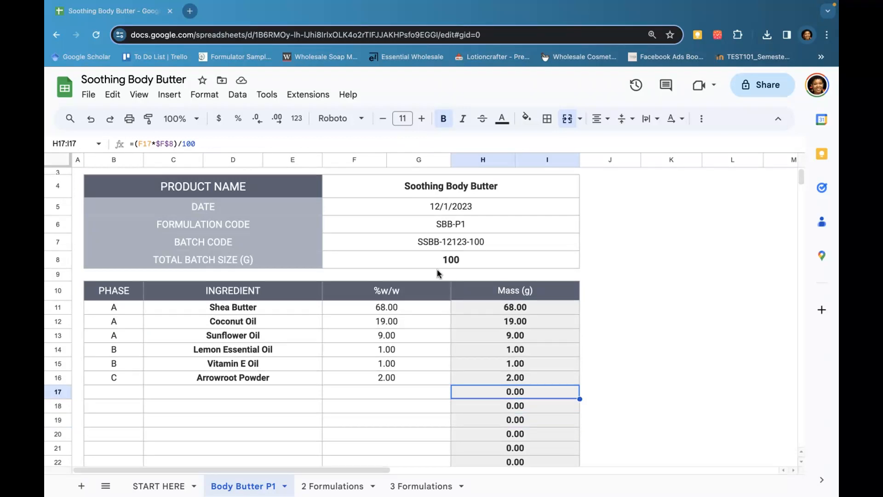
scroll(437, 273, down, 1)
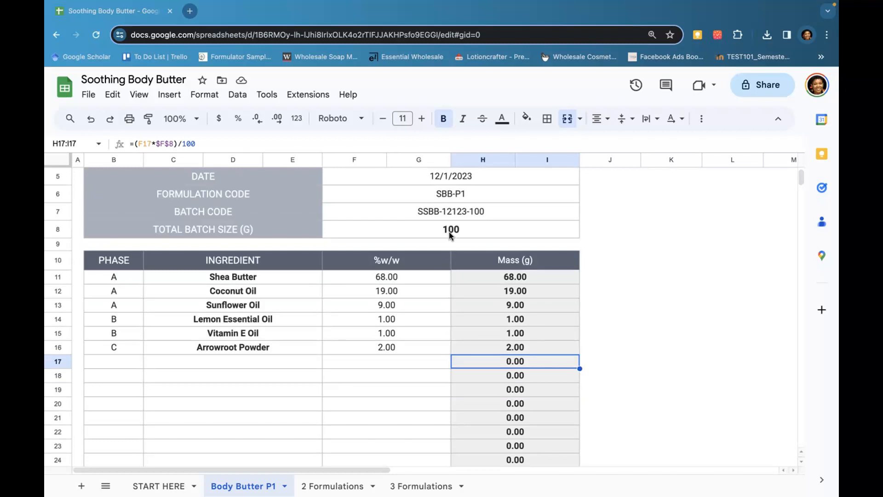
click(419, 256)
scroll(400, 262, down, 4)
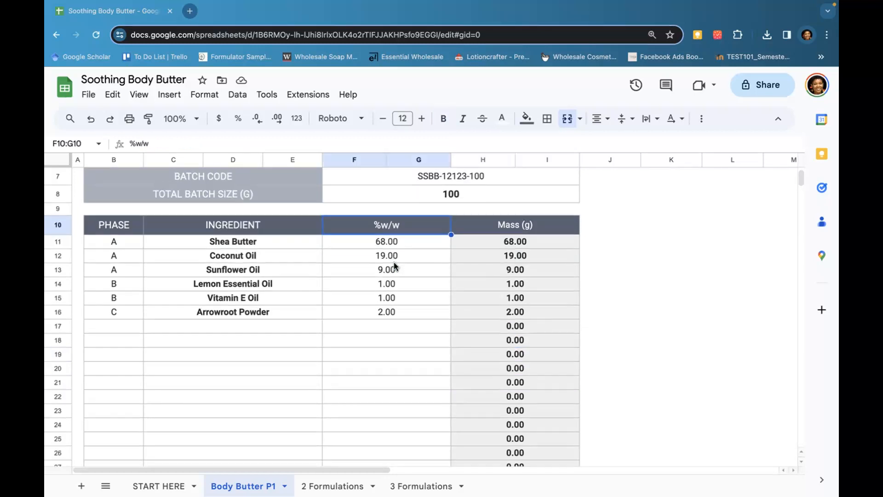
scroll(394, 266, down, 1)
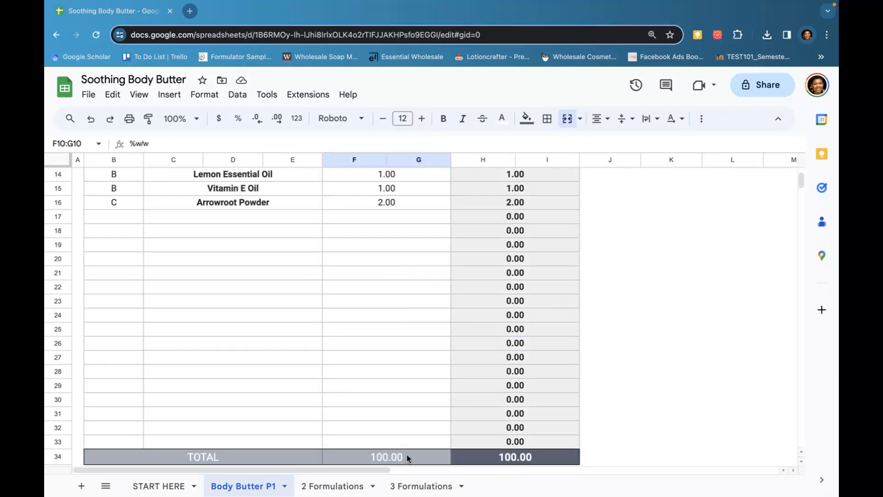
click(424, 456)
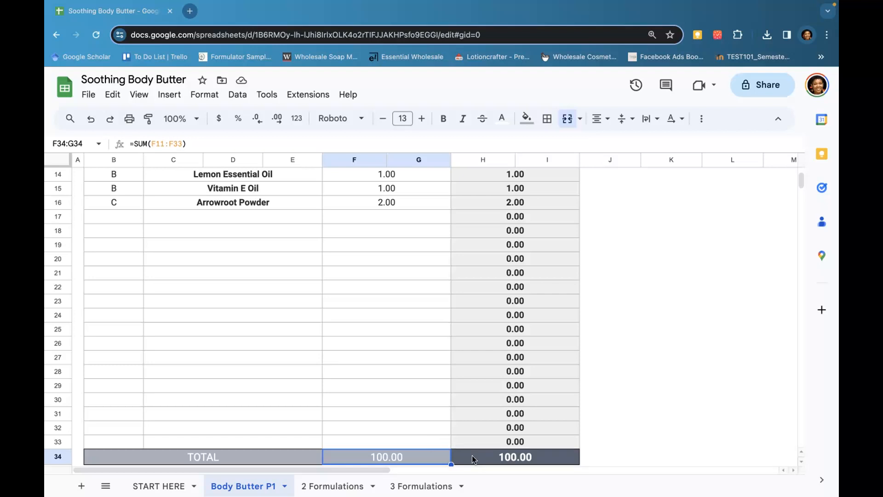
scroll(409, 458, up, 2)
scroll(408, 458, down, 1)
scroll(408, 458, up, 3)
Set Sunflower Oil's %w/w to 7
drag(396, 242, 405, 312)
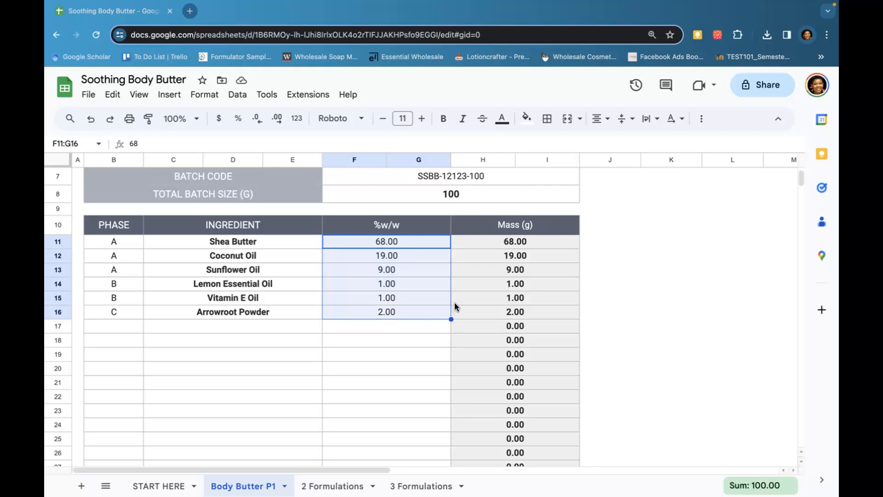
click(404, 340)
click(393, 273)
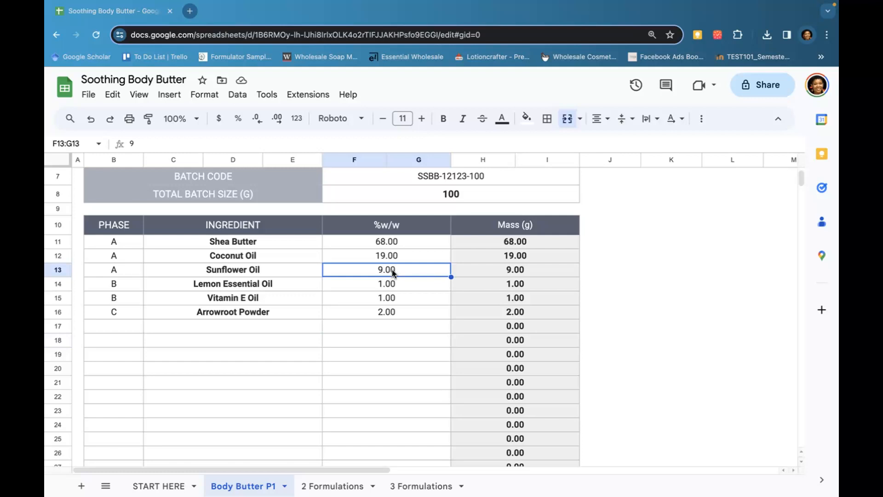
text(7)
click(401, 301)
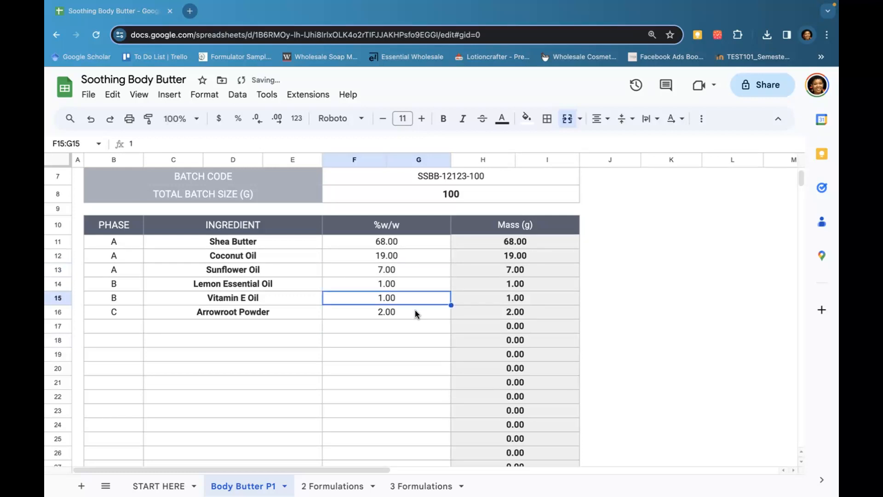
Check the TOTAL row of the ingredient table
scroll(405, 294, down, 5)
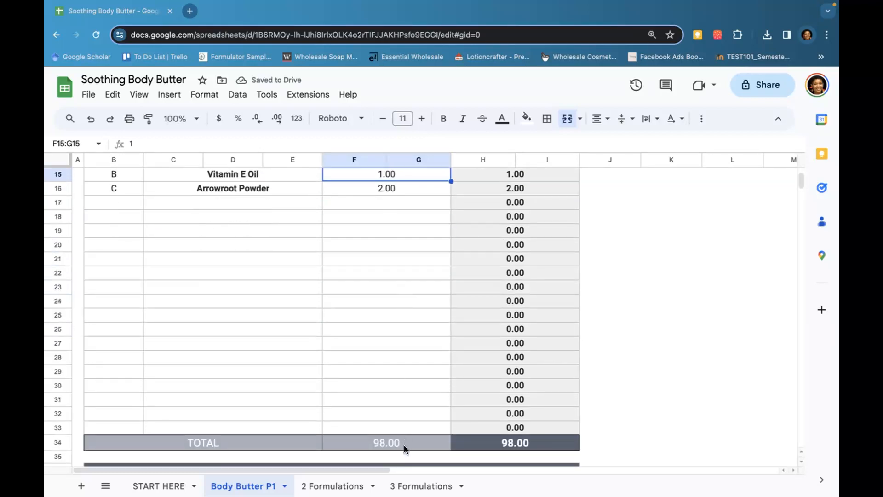
click(405, 445)
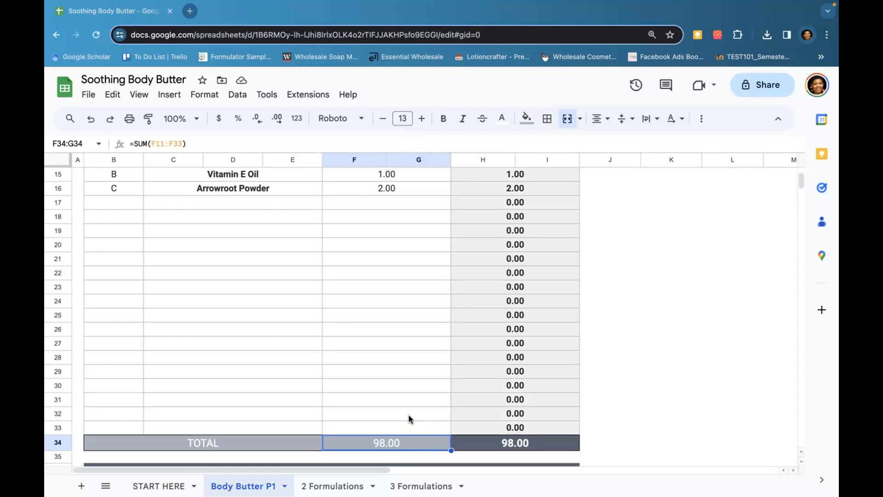
scroll(409, 419, up, 4)
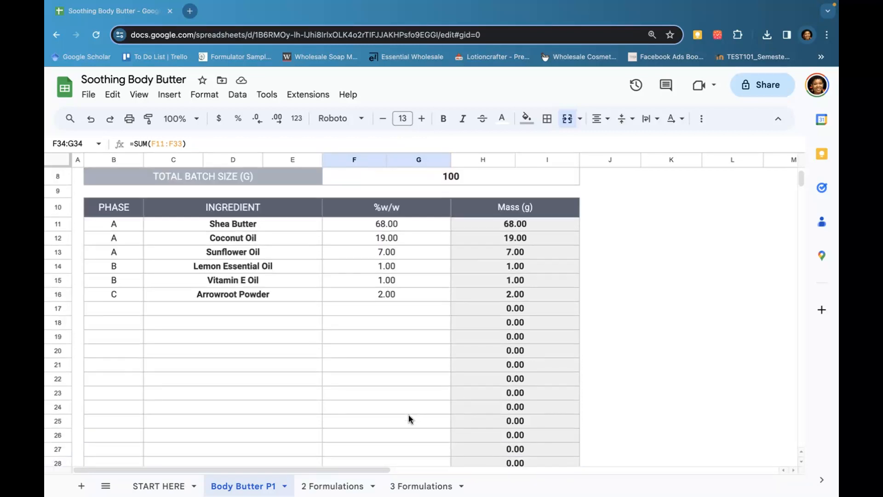
scroll(408, 415, down, 4)
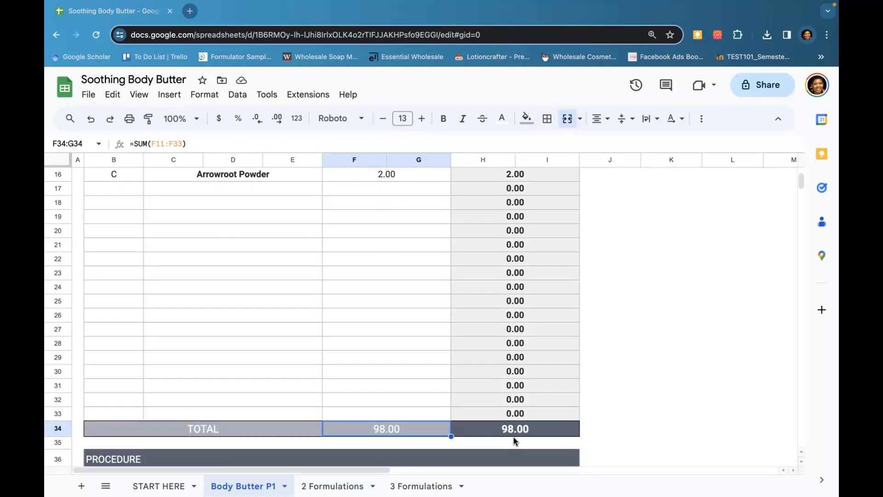
Review the TOTAL row of the ingredient table and the total batch size cell
click(529, 428)
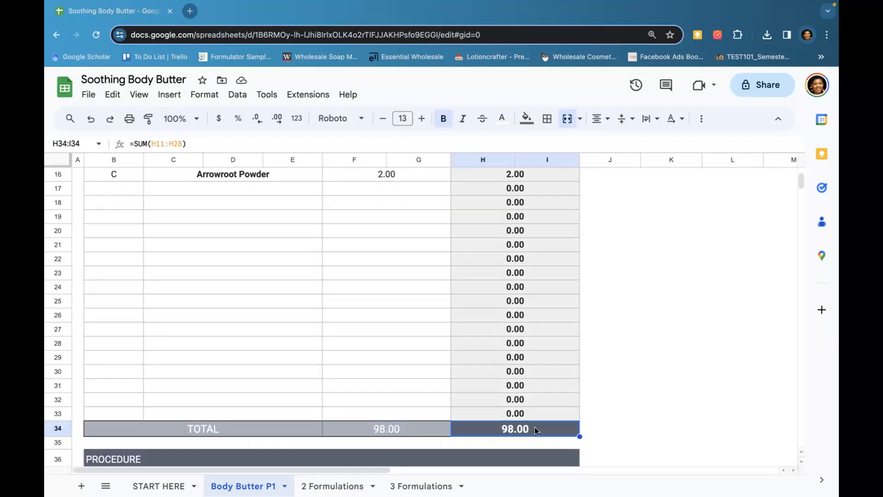
scroll(533, 428, up, 5)
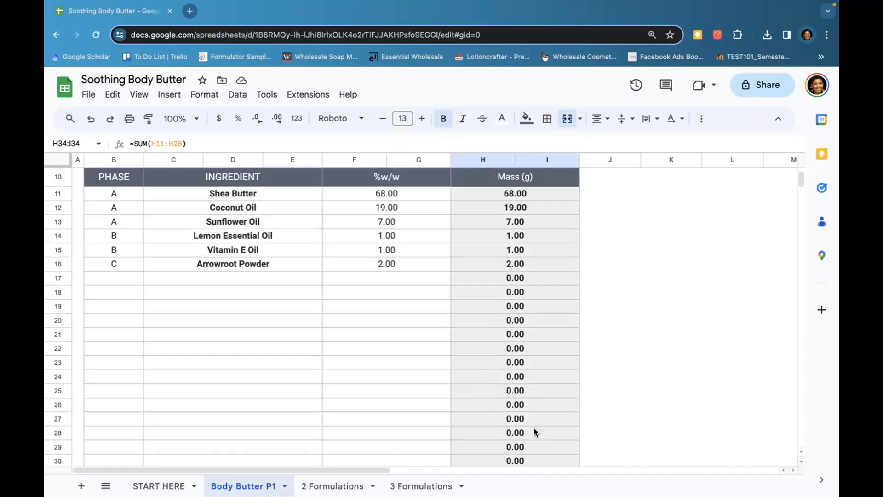
click(422, 229)
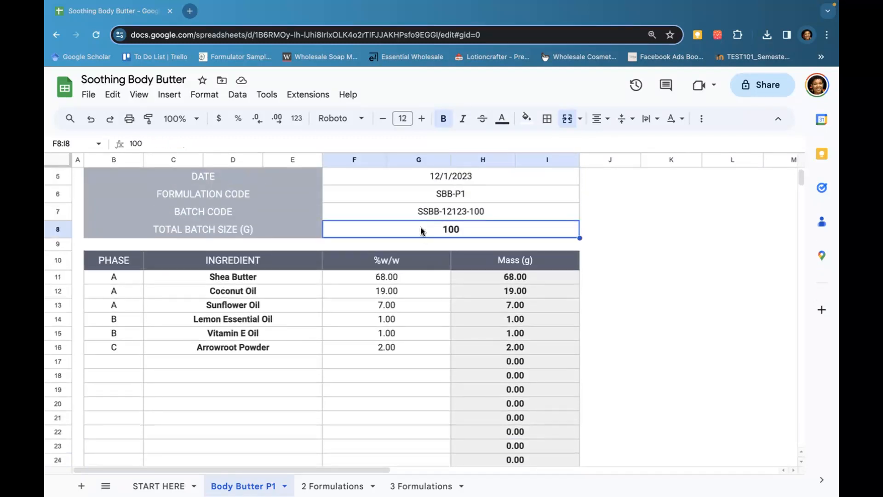
scroll(527, 311, down, 5)
scroll(528, 315, down, 1)
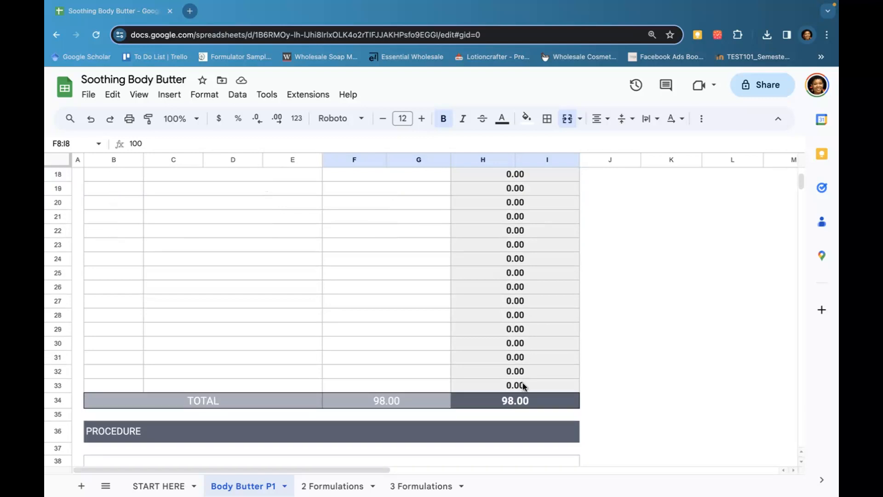
click(517, 399)
scroll(517, 399, up, 6)
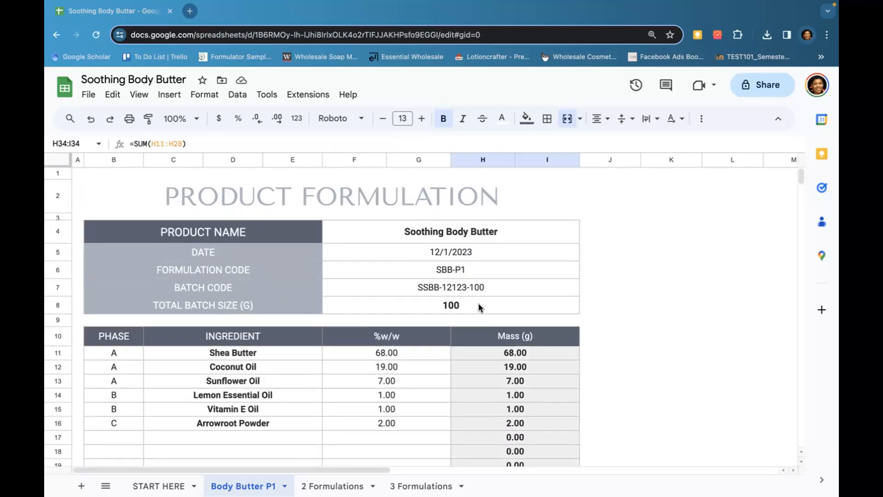
click(479, 306)
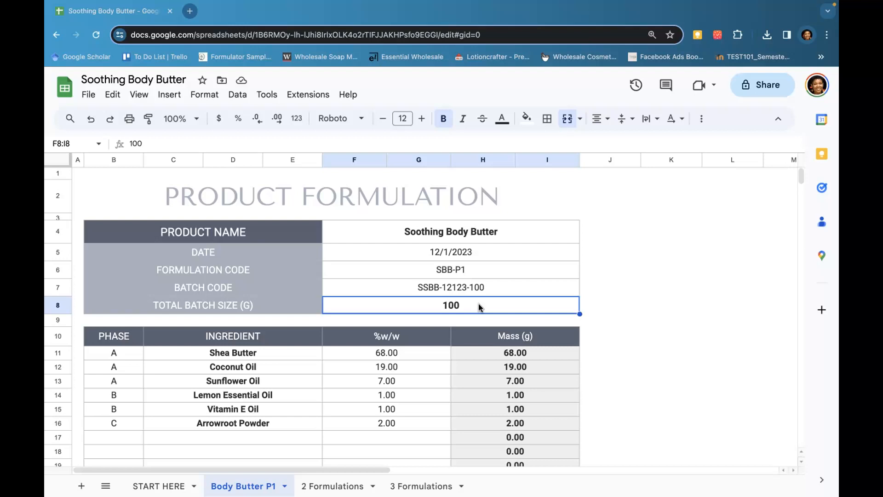
Set Sunflower Oil's %w/w to 9 and check the table's TOTAL row
click(405, 382)
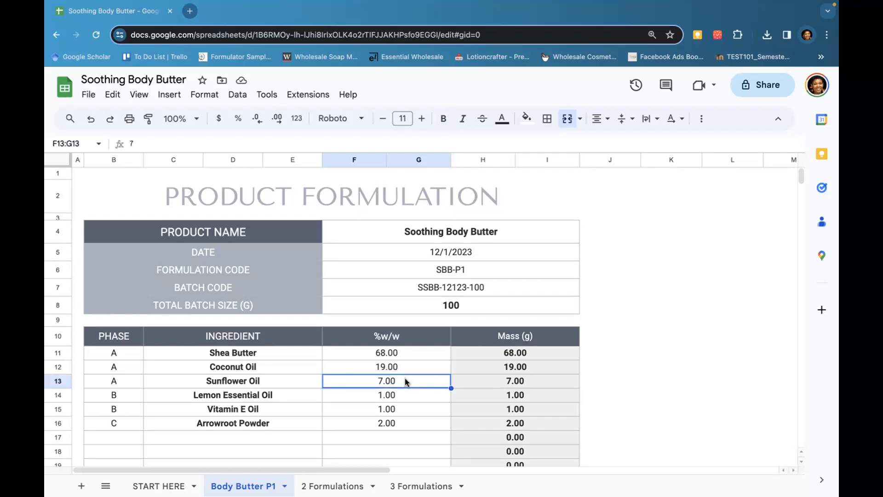
text(9)
key(Return)
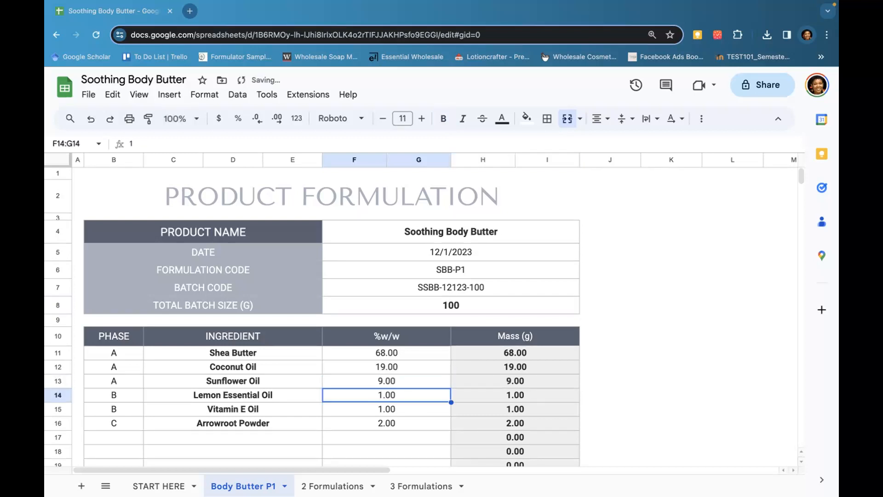
scroll(440, 368, down, 5)
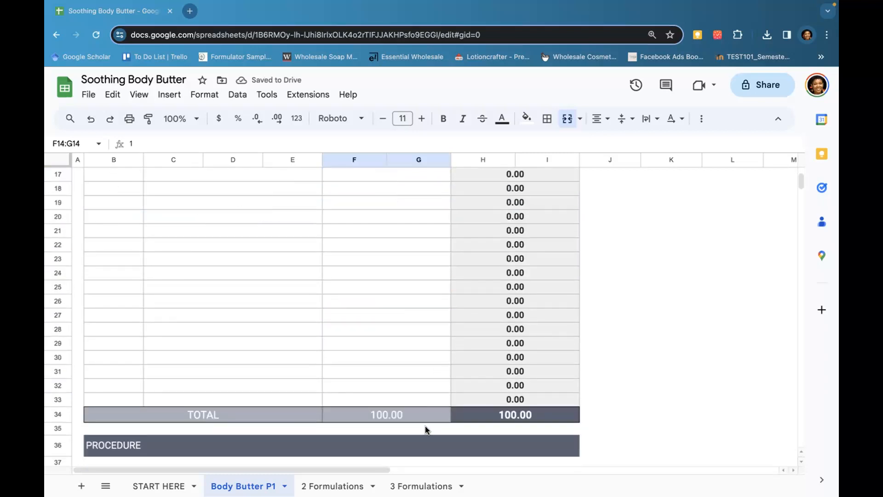
click(423, 416)
click(518, 415)
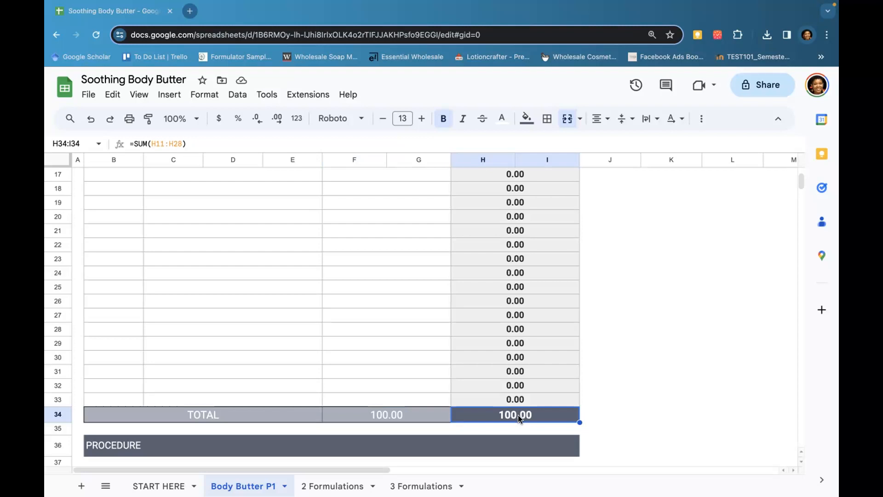
scroll(518, 415, up, 6)
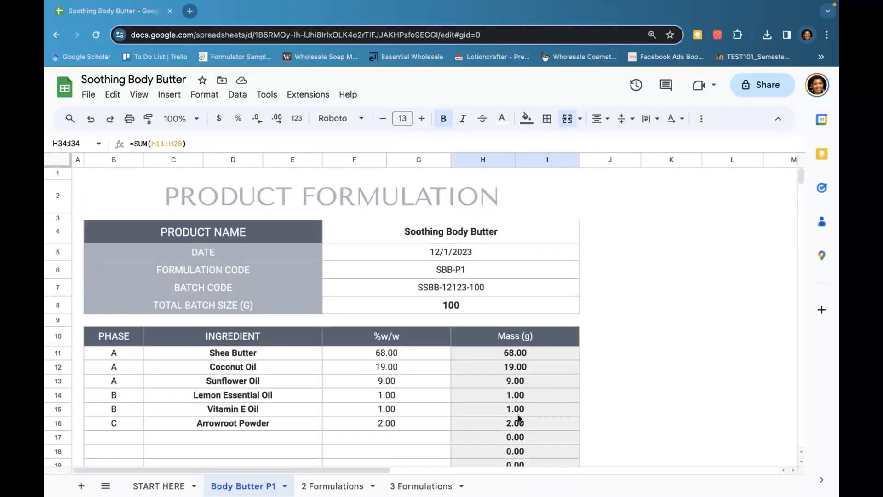
Set the total batch size to 2000
click(474, 303)
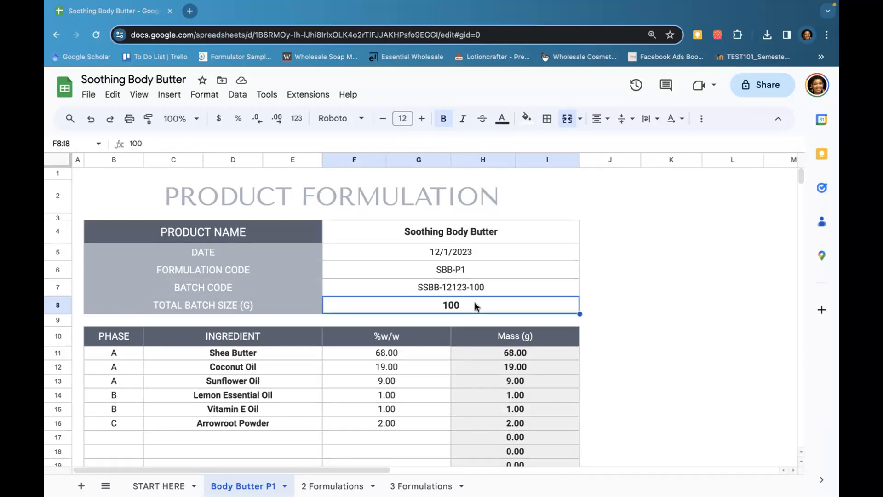
text(200)
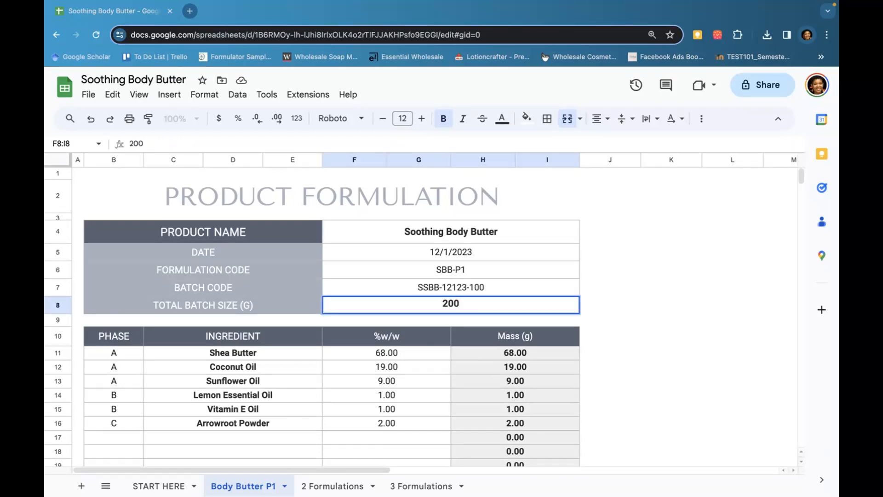
text(0)
key(Return)
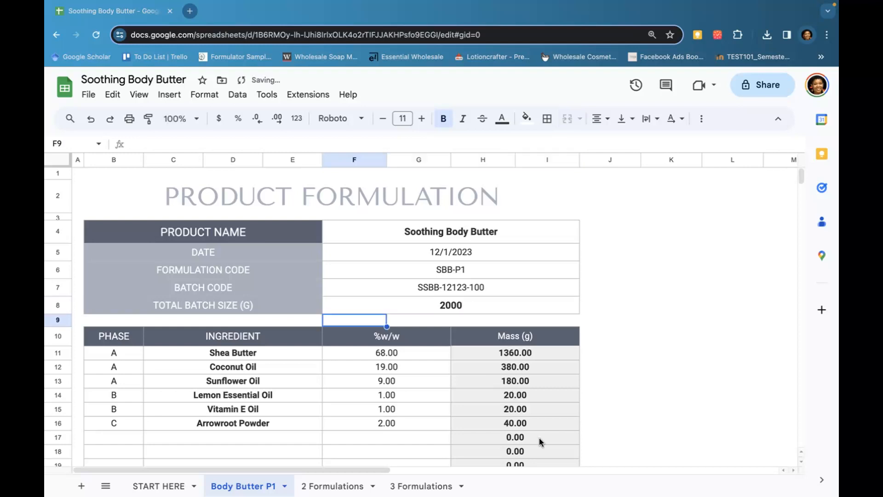
Review the recalculated ingredient masses and the TOTAL row
drag(540, 357, 528, 422)
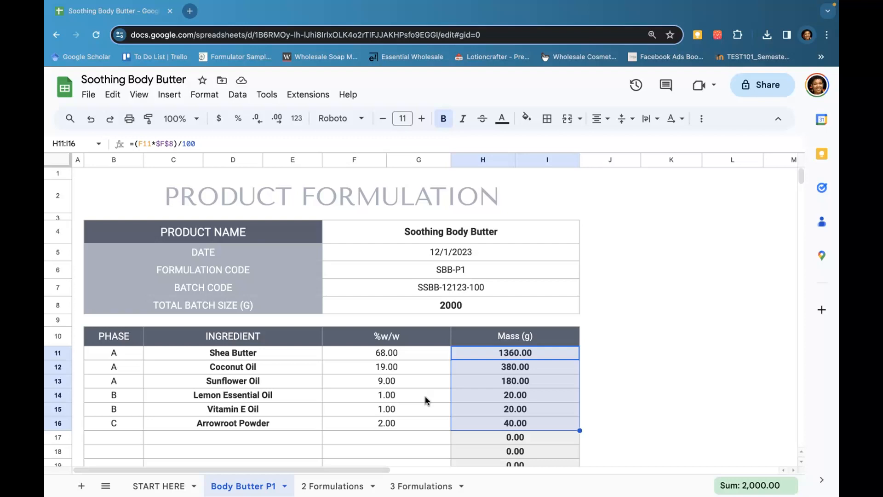
scroll(425, 397, down, 5)
scroll(427, 383, down, 1)
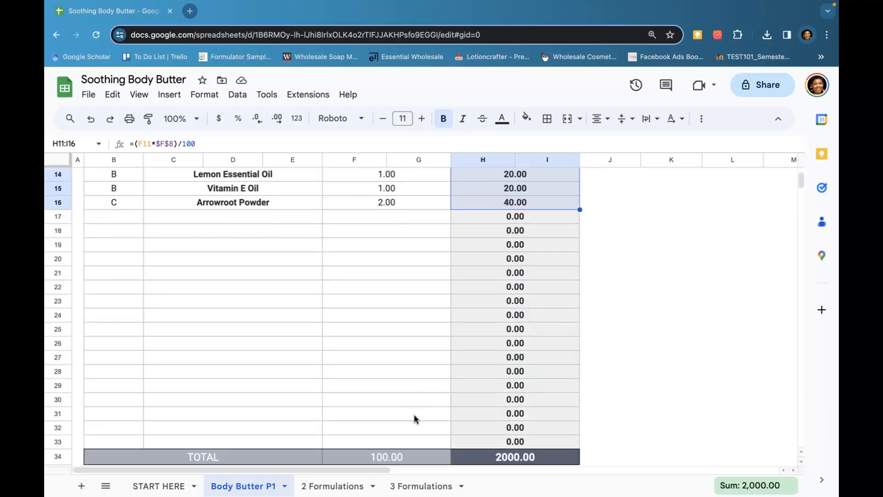
click(388, 457)
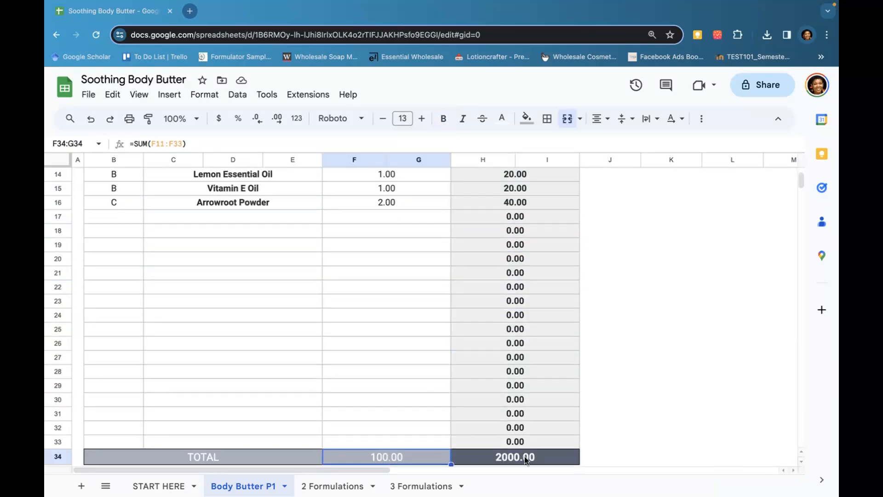
click(539, 459)
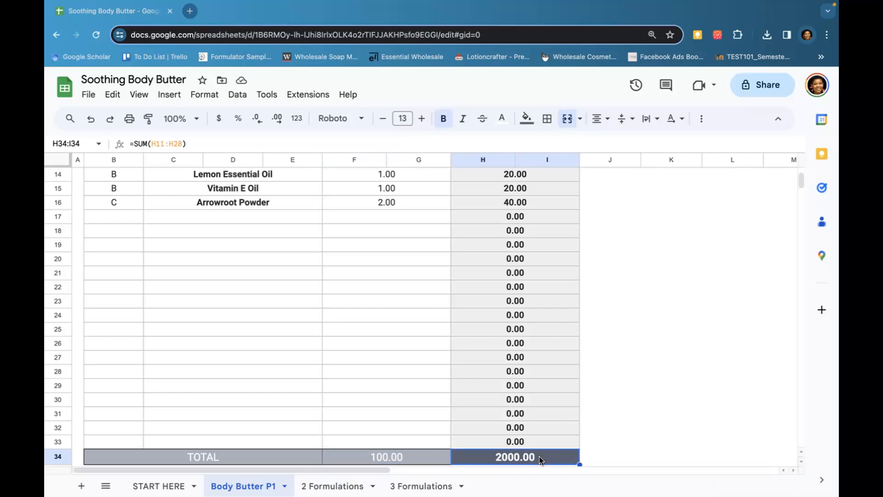
scroll(539, 457, up, 5)
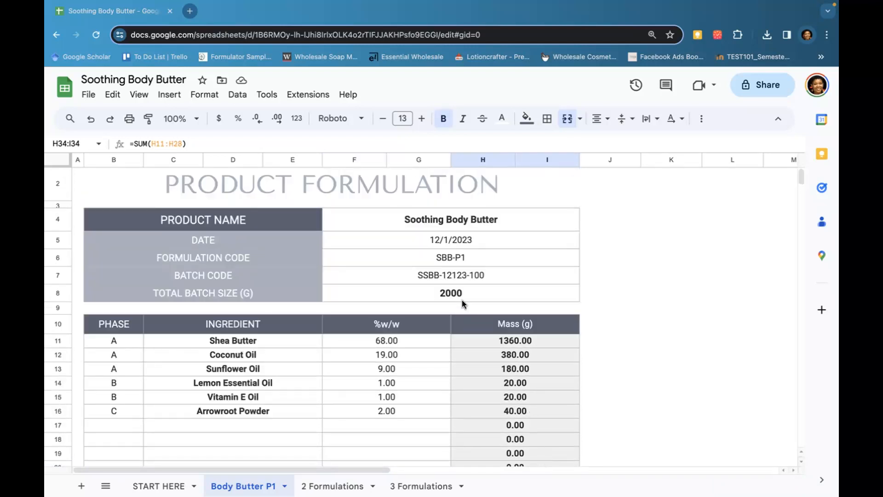
click(467, 293)
scroll(508, 313, down, 5)
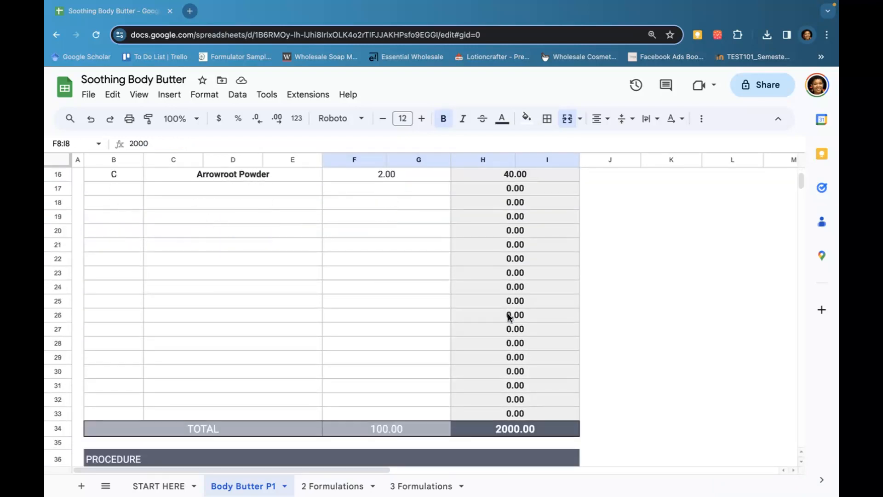
scroll(509, 317, down, 1)
click(534, 387)
scroll(534, 387, up, 5)
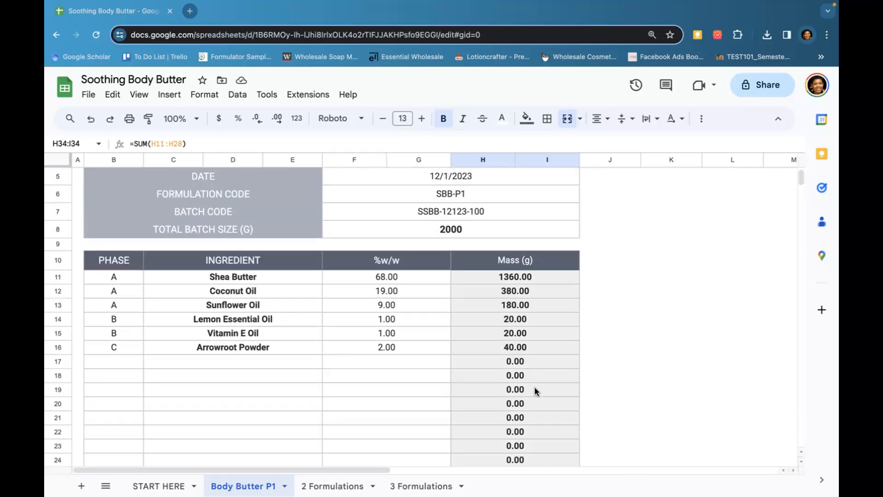
click(472, 228)
text(1000)
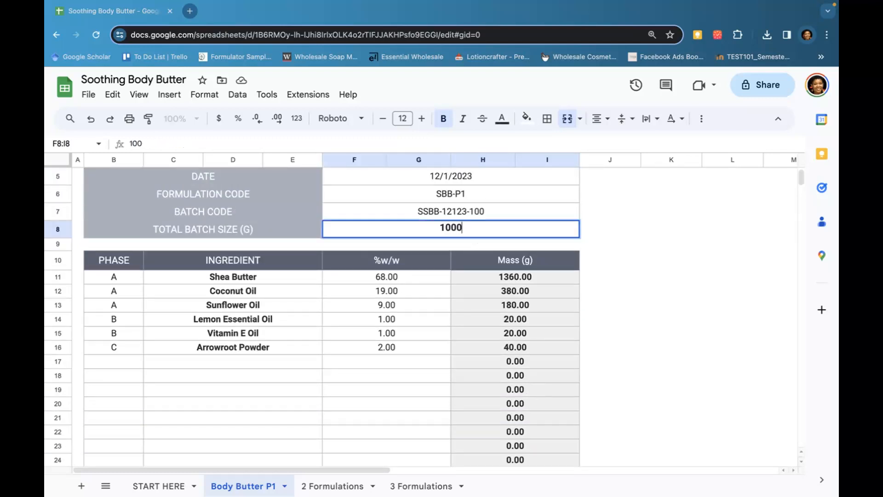
text(000000000)
key(Return)
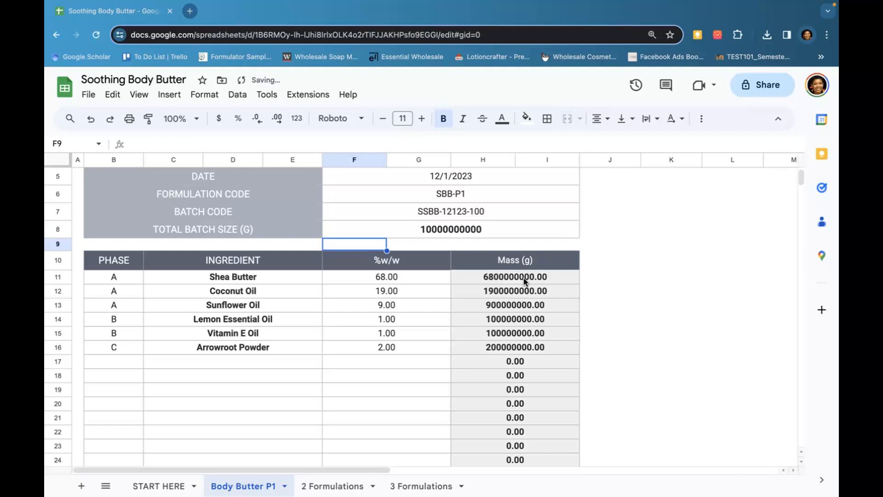
drag(566, 276, 559, 358)
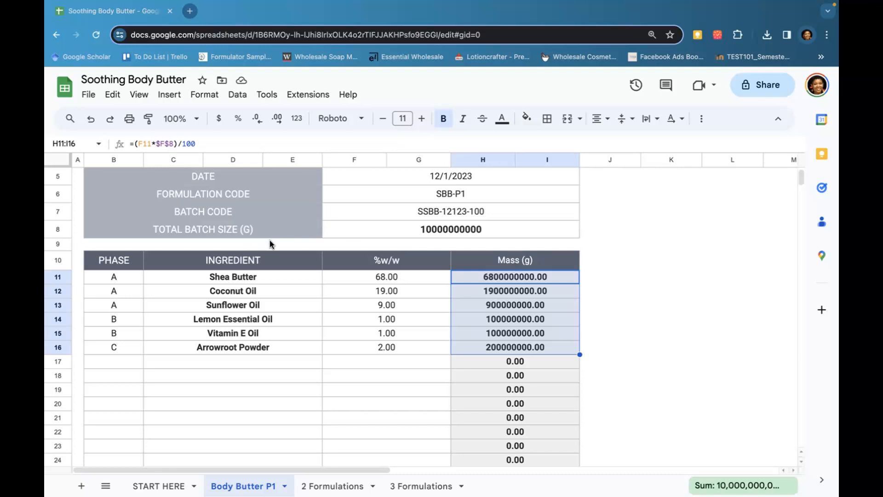
Relabel the batch size row as TOTAL BATCH SIZE (KG) and set the batch size to 100
double_click(250, 229)
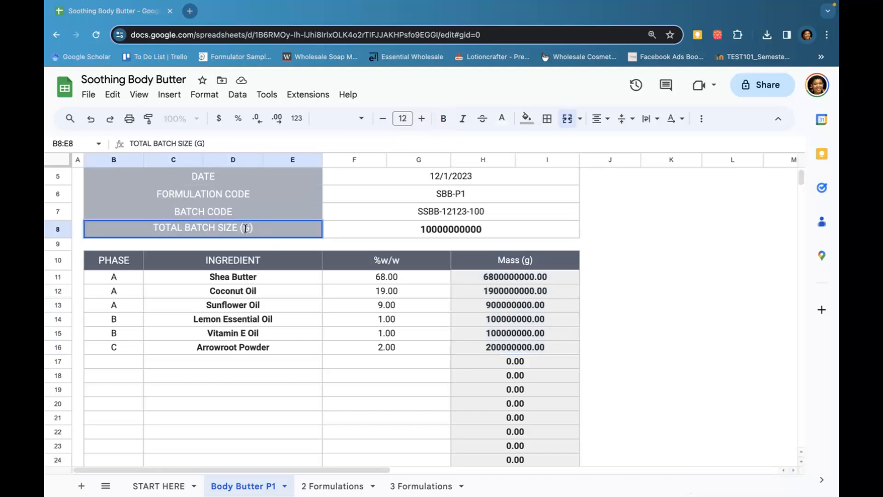
text(K)
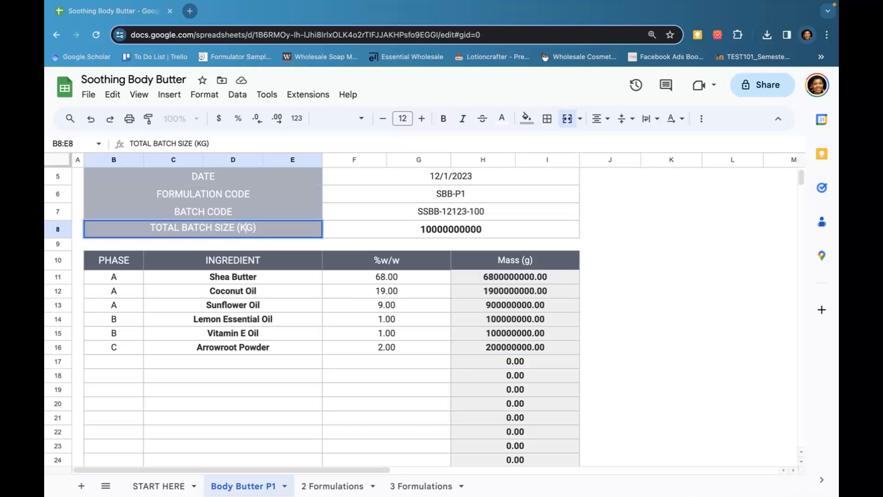
click(486, 232)
text(100)
key(Return)
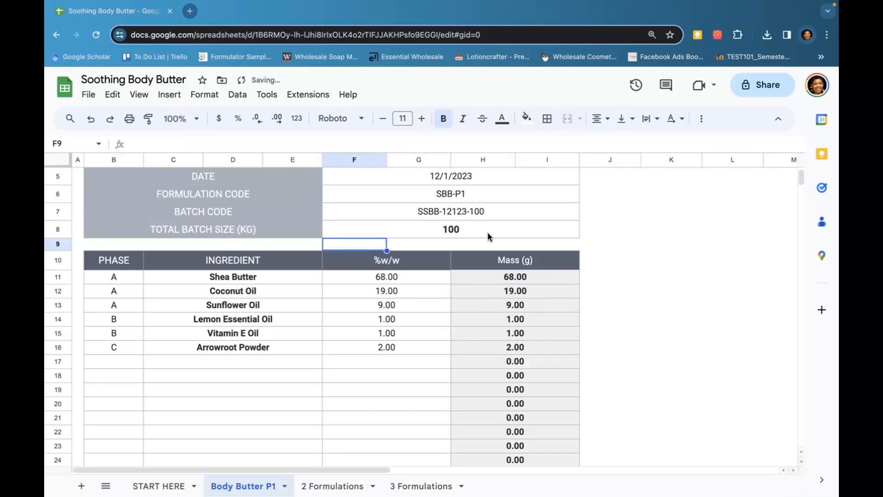
Rename the mass column header to Mass (kg)
click(509, 226)
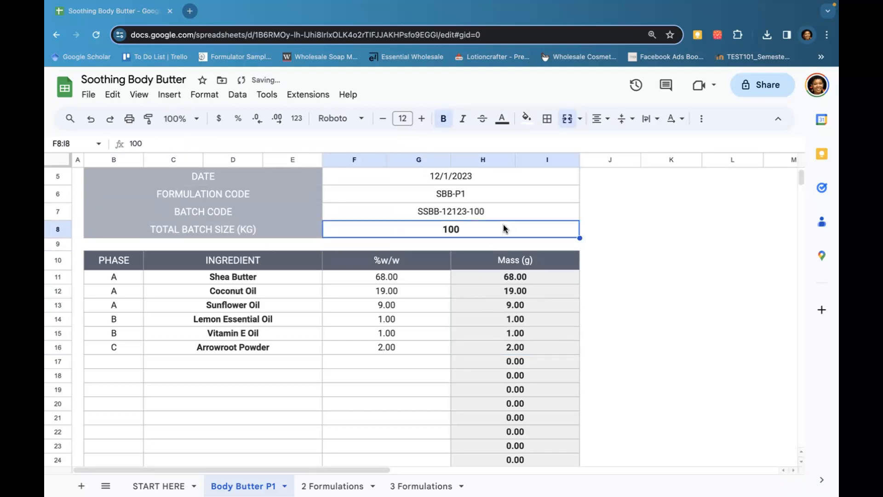
click(532, 261)
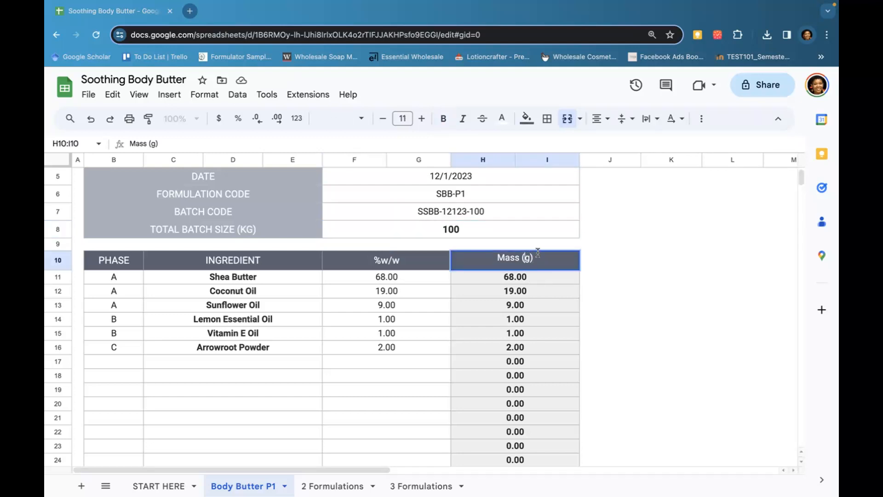
text(k)
key(Return)
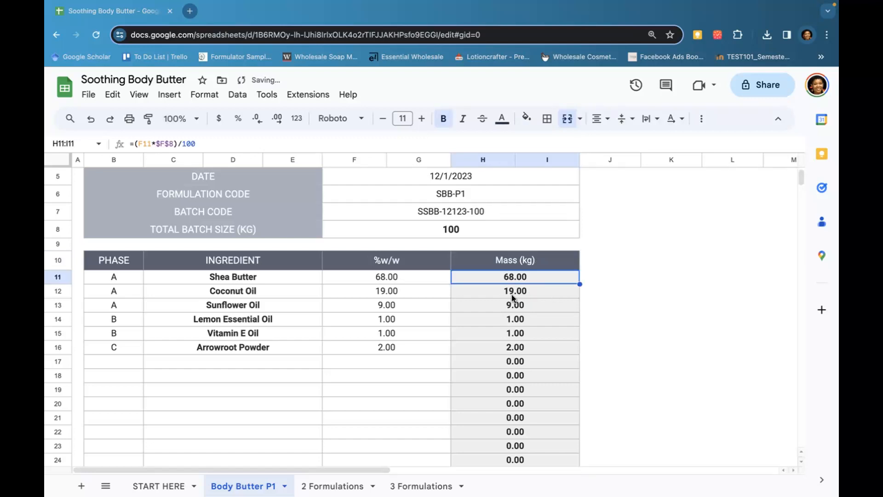
Review the ingredient masses and TOTAL row, then select the procedure box
click(499, 305)
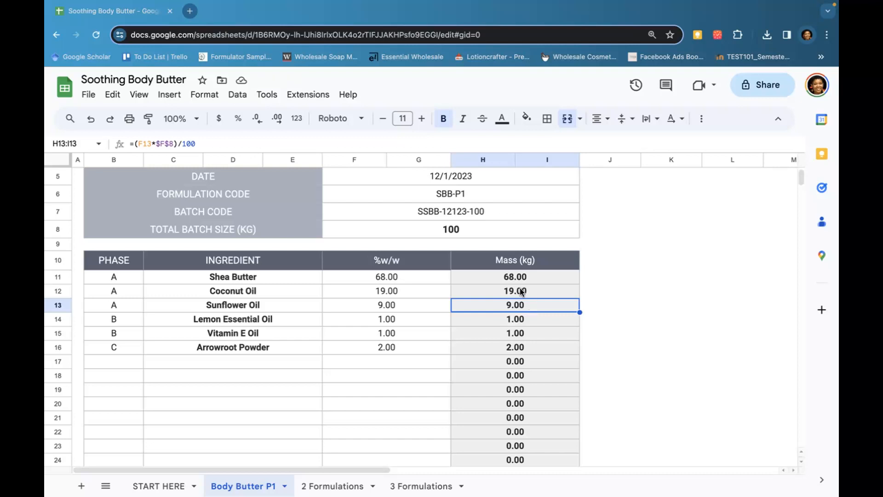
click(532, 319)
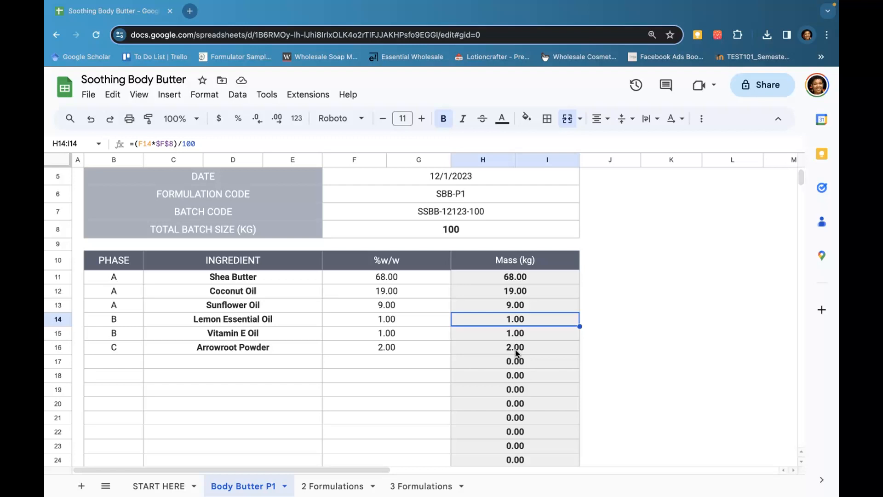
scroll(515, 345, down, 3)
scroll(513, 335, down, 8)
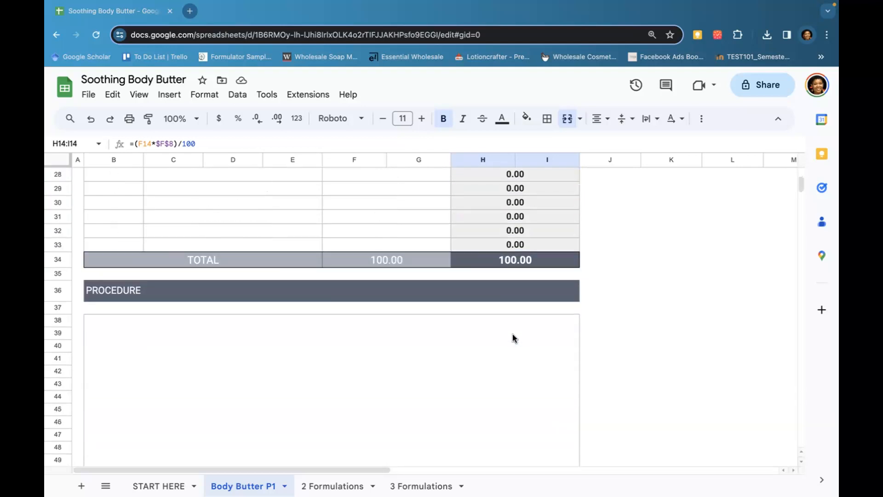
click(421, 335)
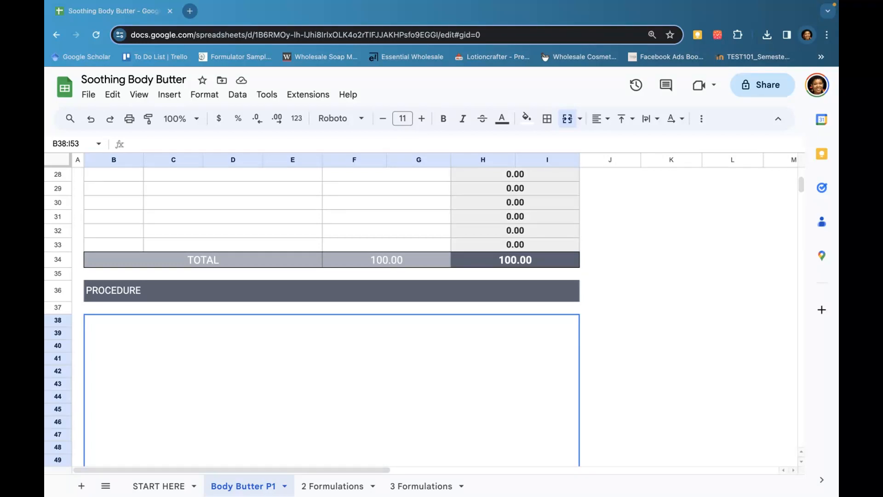
key(super+Tab)
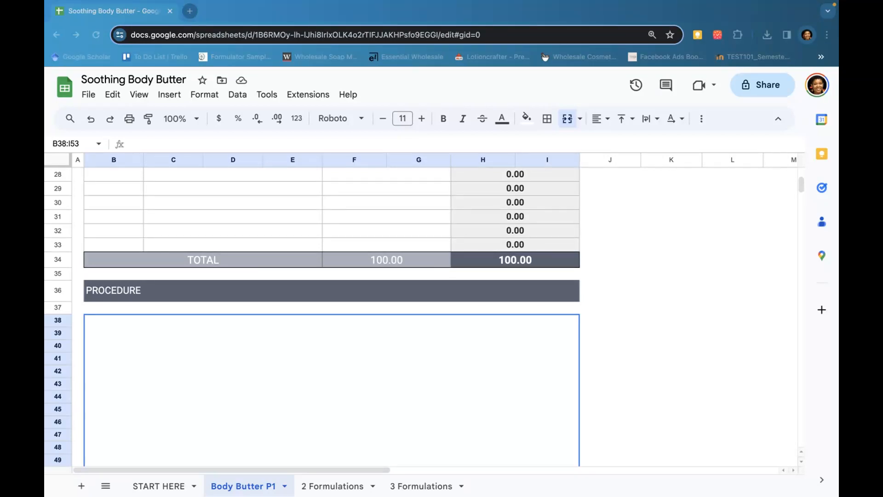
Paste the seven-step procedure text into the procedure box
right_click(271, 340)
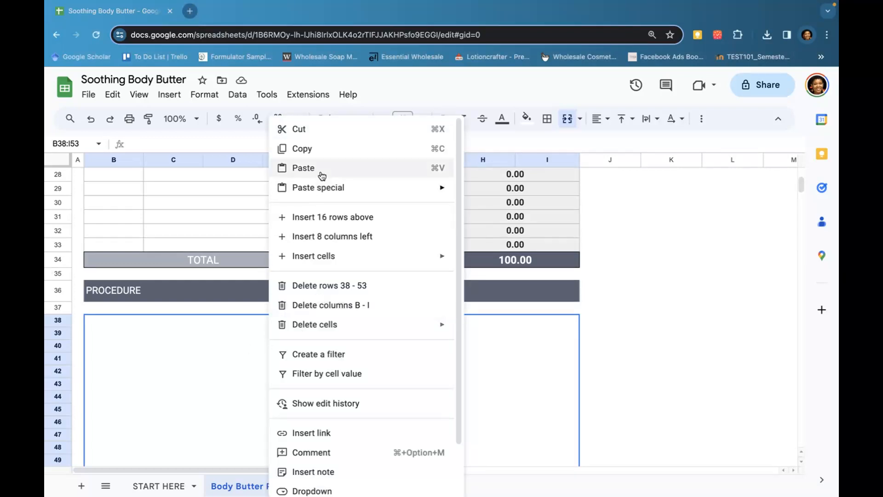
click(304, 167)
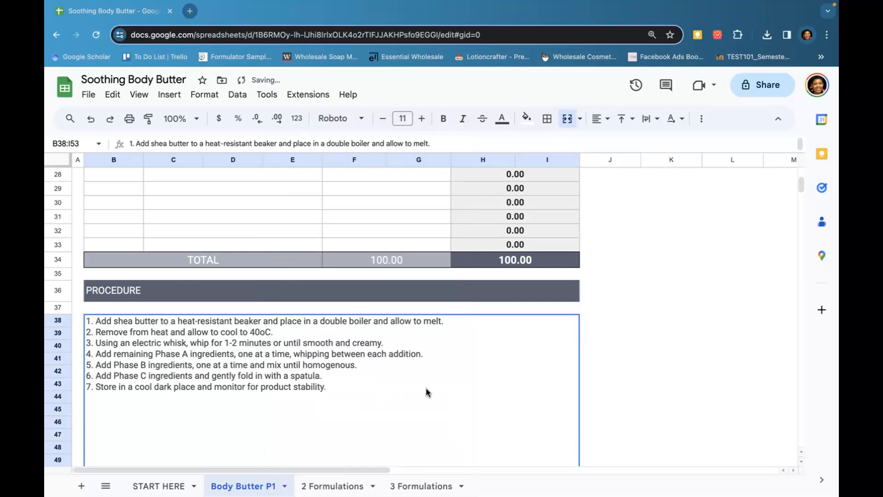
click(597, 357)
Enter the quality control parameter State with the result Semi-solid
scroll(445, 338, down, 2)
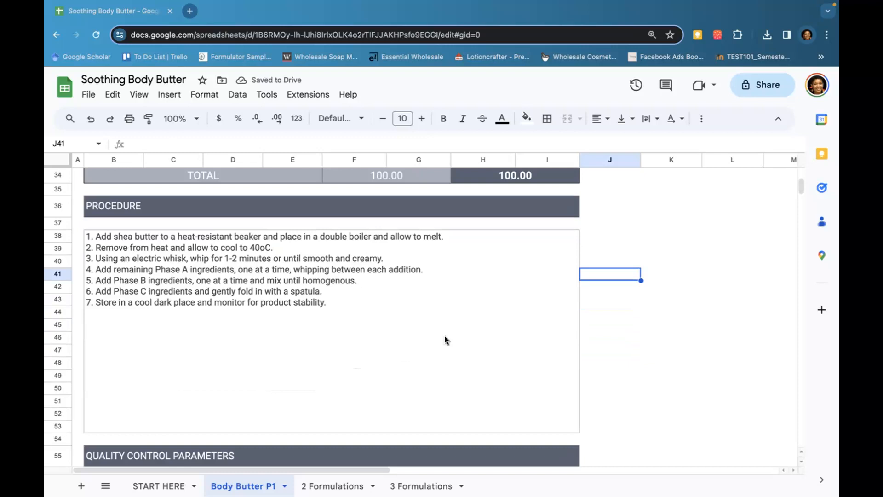
scroll(445, 338, up, 5)
scroll(444, 338, up, 3)
scroll(445, 338, down, 10)
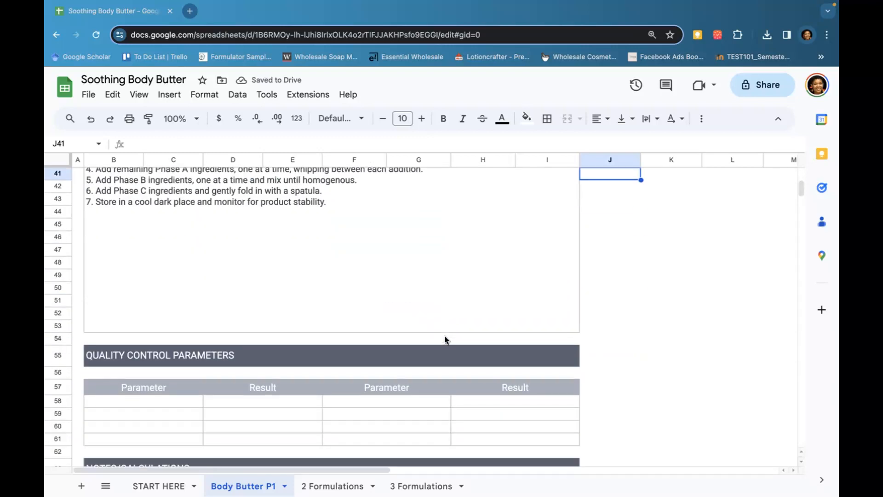
click(168, 406)
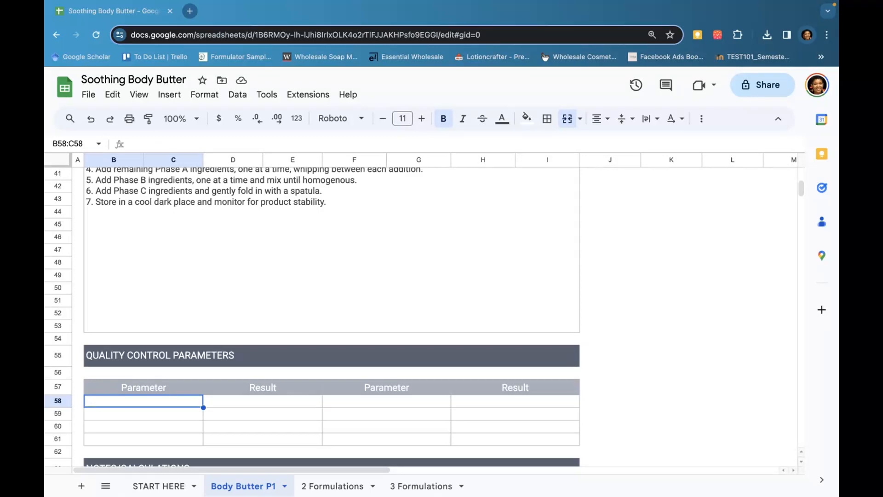
text(State)
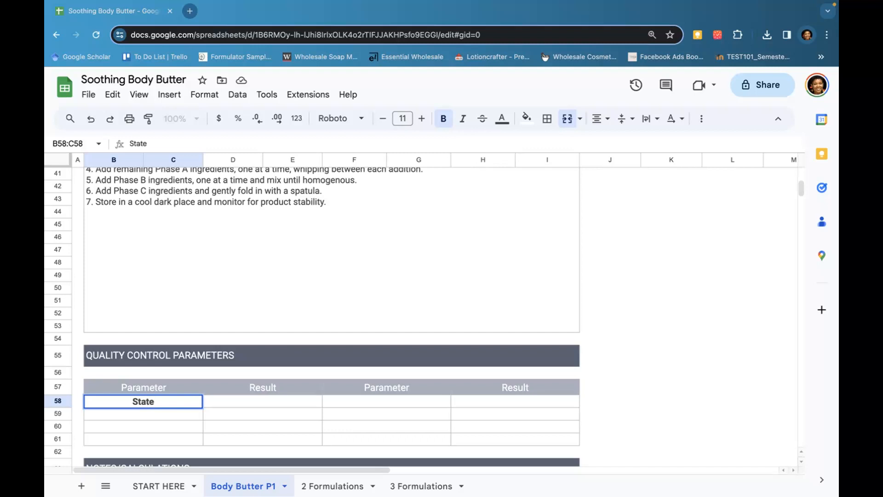
key(Tab)
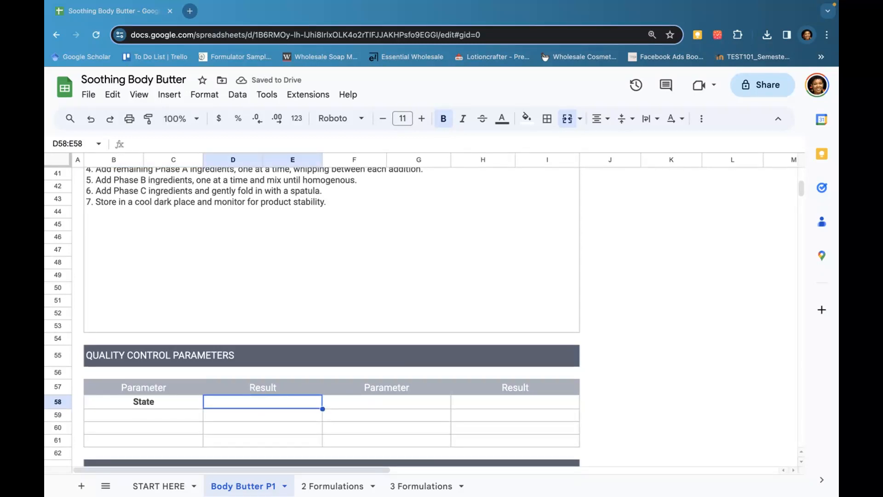
text(Semi)
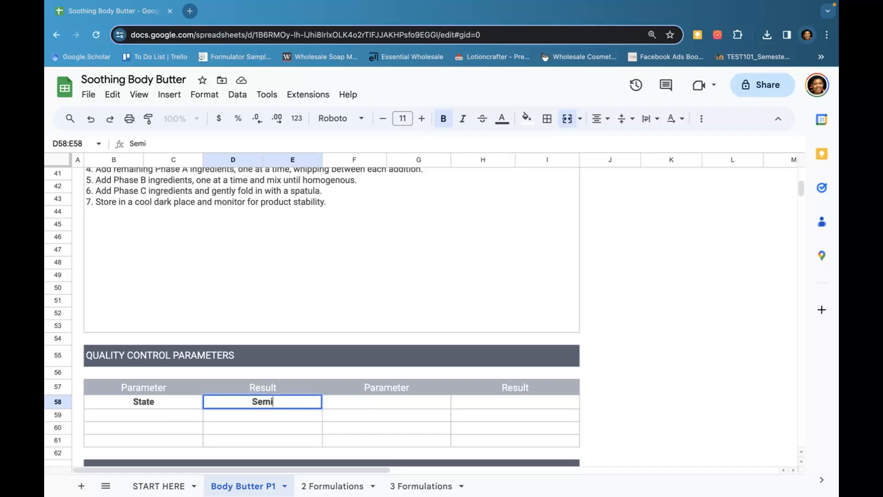
text(-solid)
key(Tab)
key(Return)
key(Left)
List Colour, Fragrance and Texture as further quality control parameters beneath State
text(Colour)
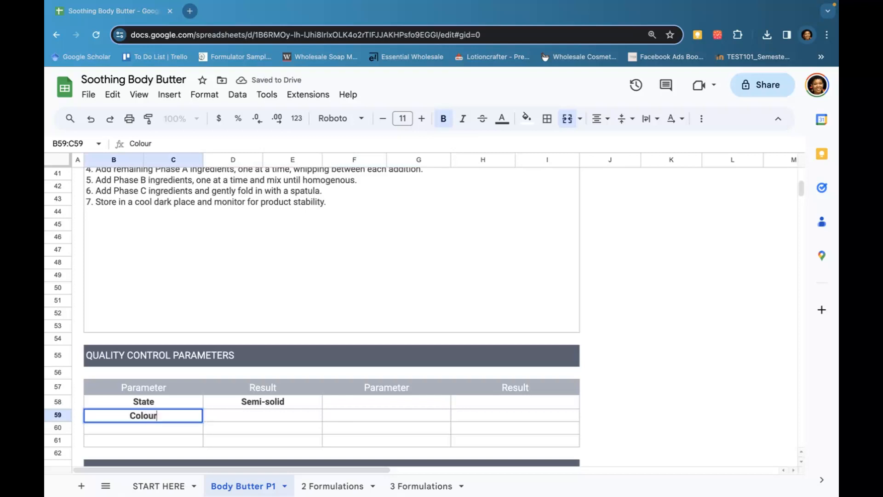
key(Return)
text(Ffrag)
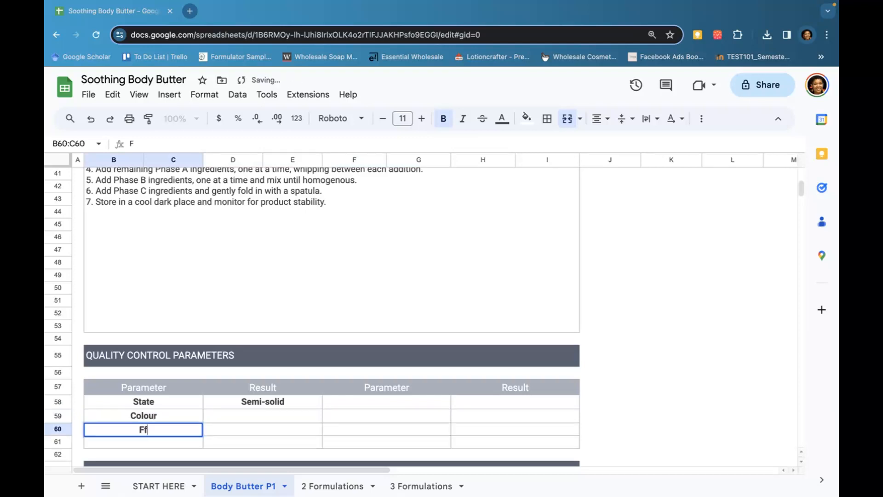
key(BackSpace)
key(BackSpace)
key(BackSpace)
key(BackSpace)
text(ragrance)
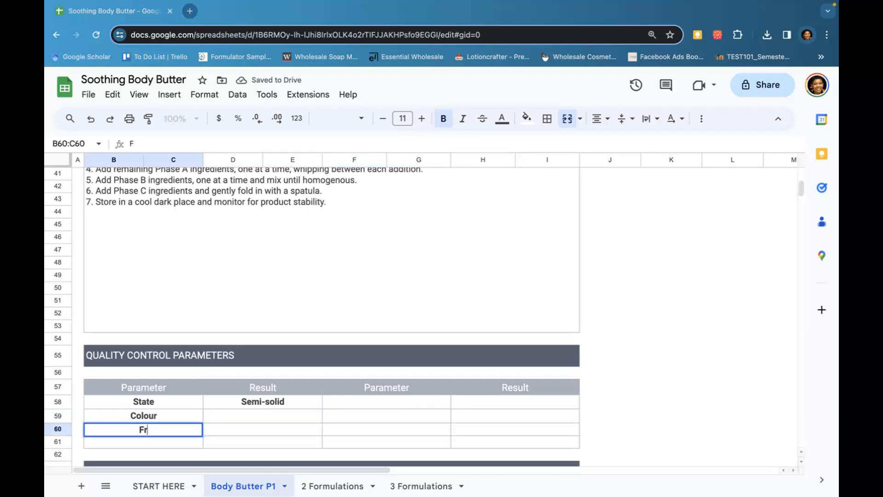
key(Return)
text(pG)
key(BackSpace)
key(BackSpace)
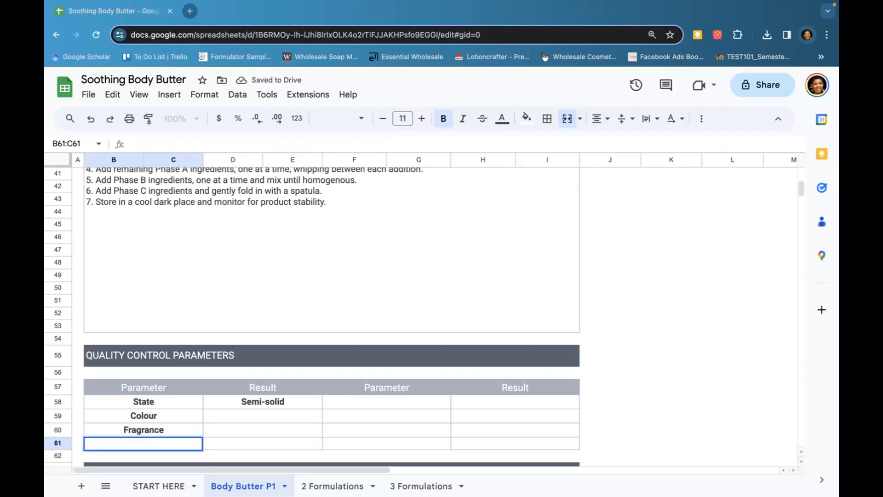
text(Texture)
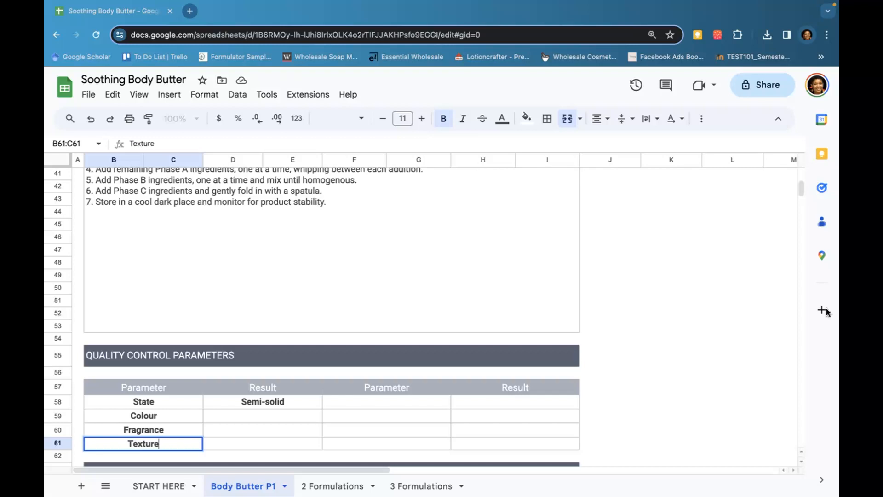
Enter Total Aerobic Plate as the first parameter in the second parameter column
click(366, 406)
text(T)
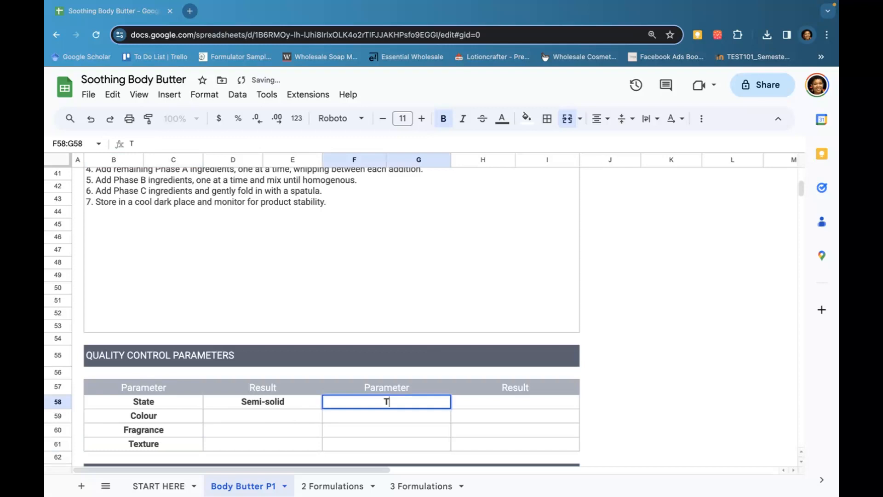
text(otal Aero)
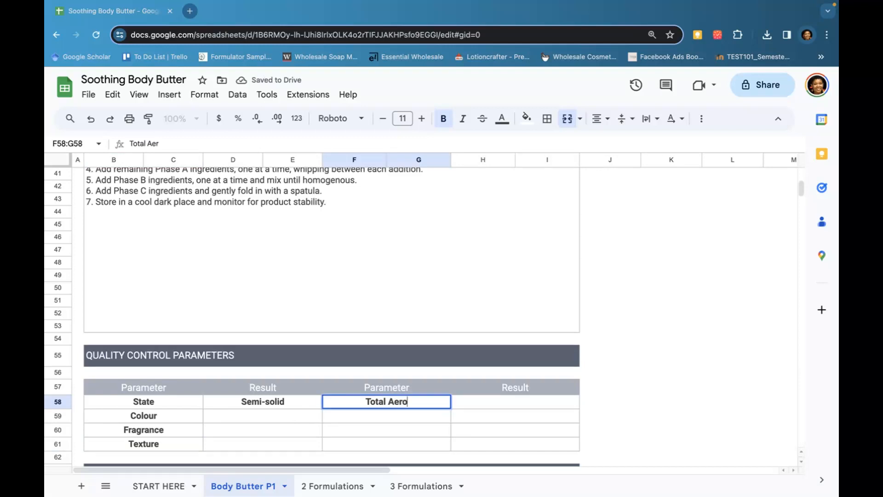
text(bic Plate)
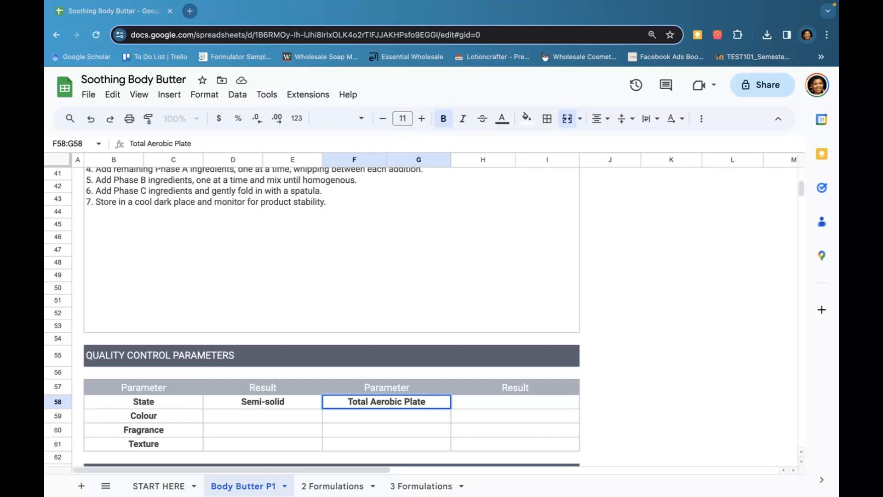
key(Return)
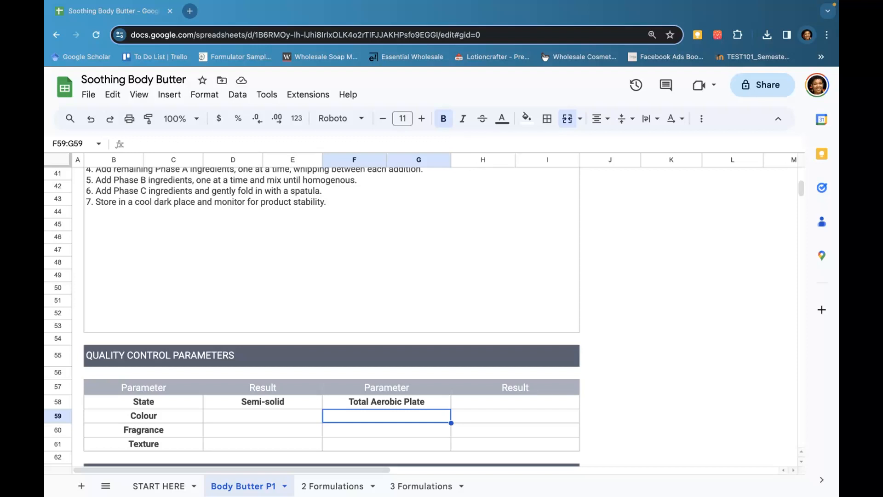
Write the note "Shea butter was cooled to room temperature instead of 40oC." in the notes/calculations box
scroll(370, 410, down, 4)
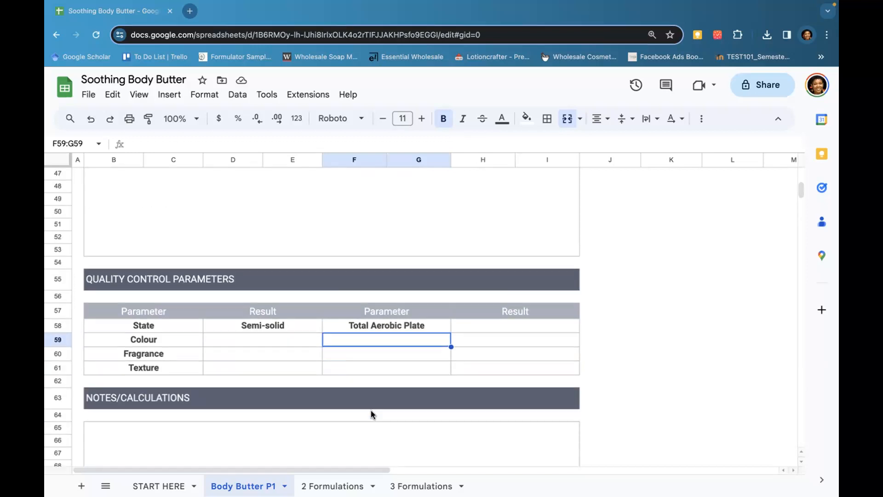
click(296, 424)
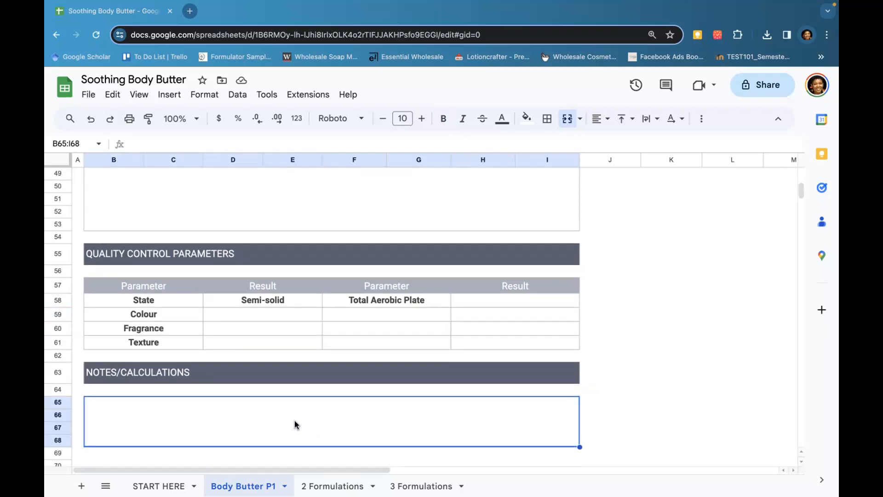
text(Shea )
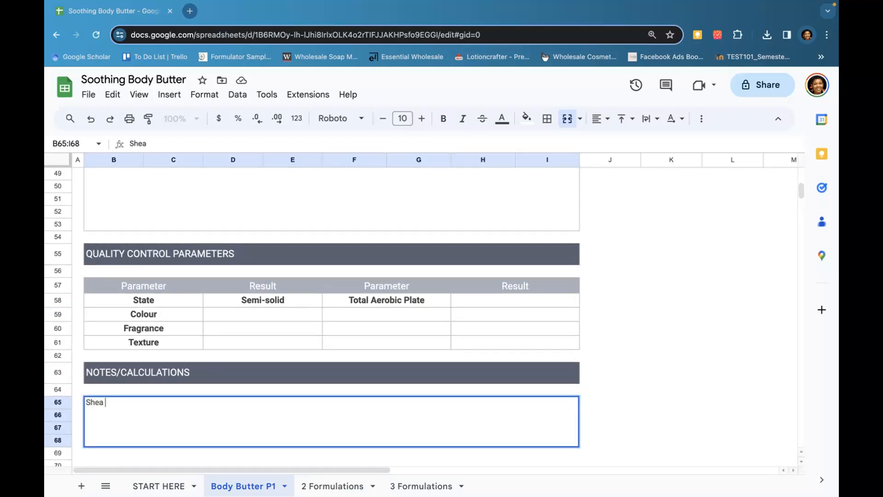
text(butter was cool)
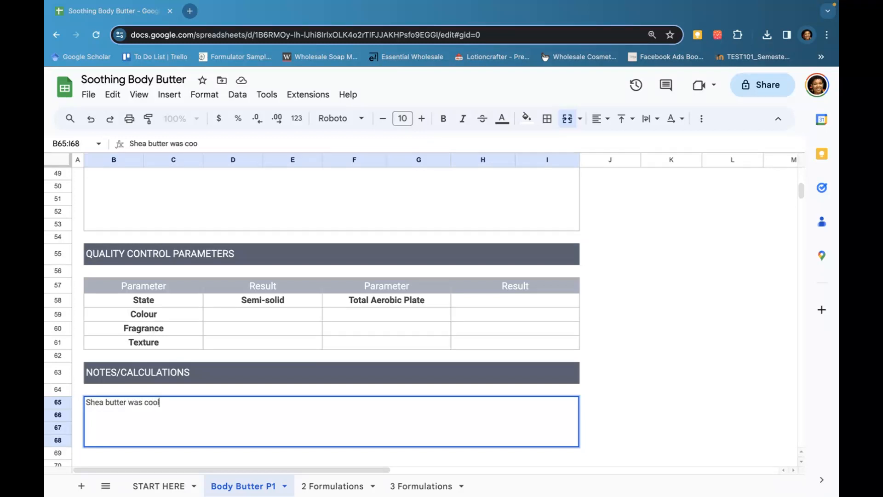
text(ed to room tembed)
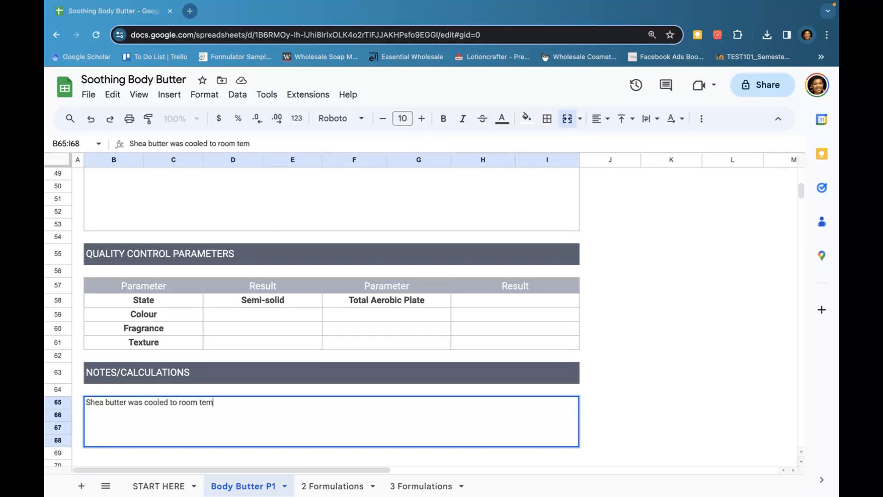
key(BackSpace)
key(BackSpace)
key(BackSpace)
text(perature instead of )
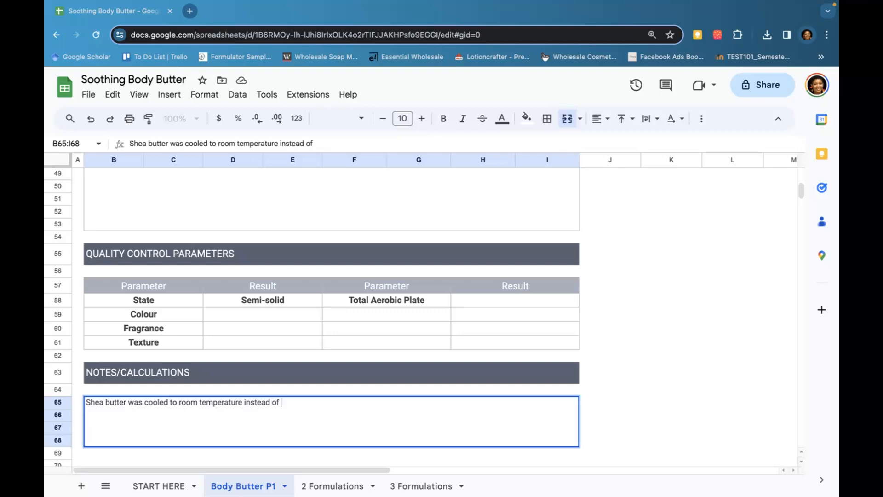
text(40oC)
key(BackSpace)
key(BackSpace)
text(oC)
scroll(524, 373, up, 3)
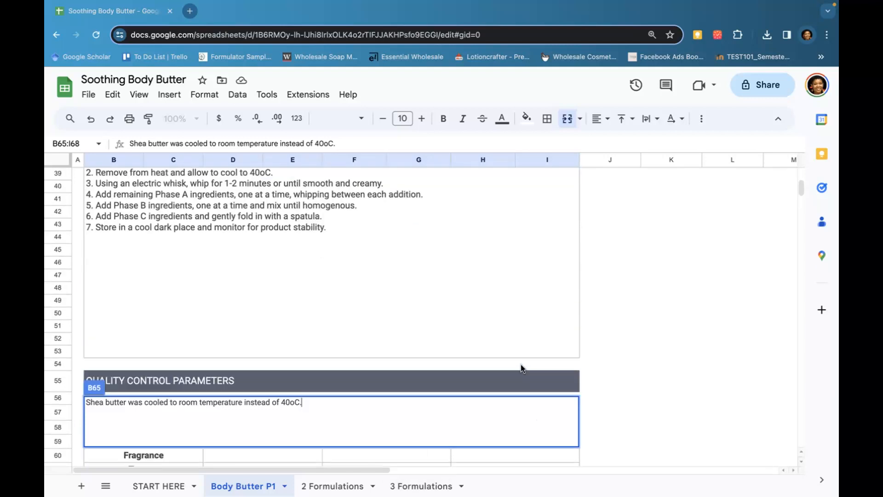
scroll(522, 368, down, 2)
click(670, 367)
scroll(499, 410, down, 1)
scroll(499, 410, down, 4)
scroll(510, 400, up, 1)
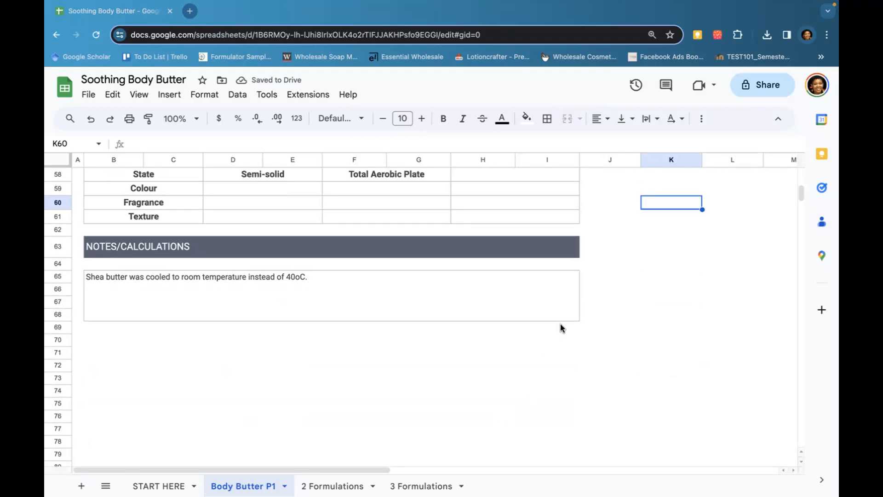
drag(584, 330, 492, 323)
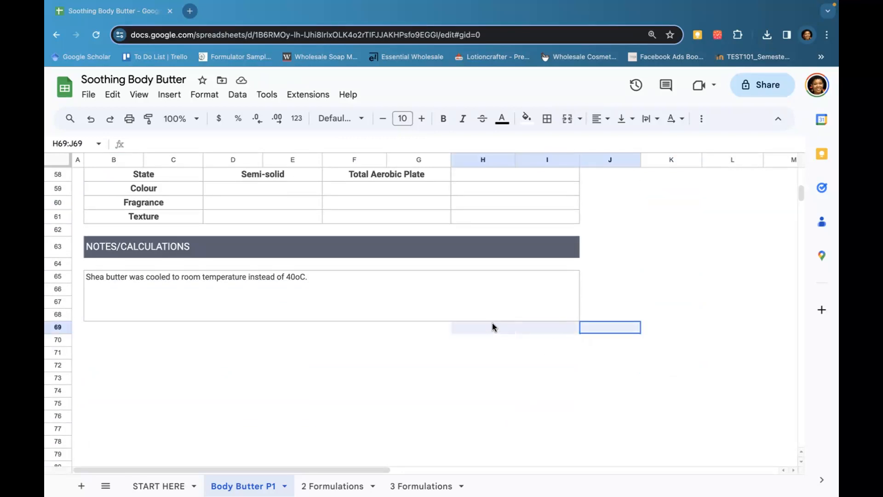
click(489, 352)
Select the formulation sheet from the title down to the notes box and open the PDF download settings
drag(569, 321, 377, 180)
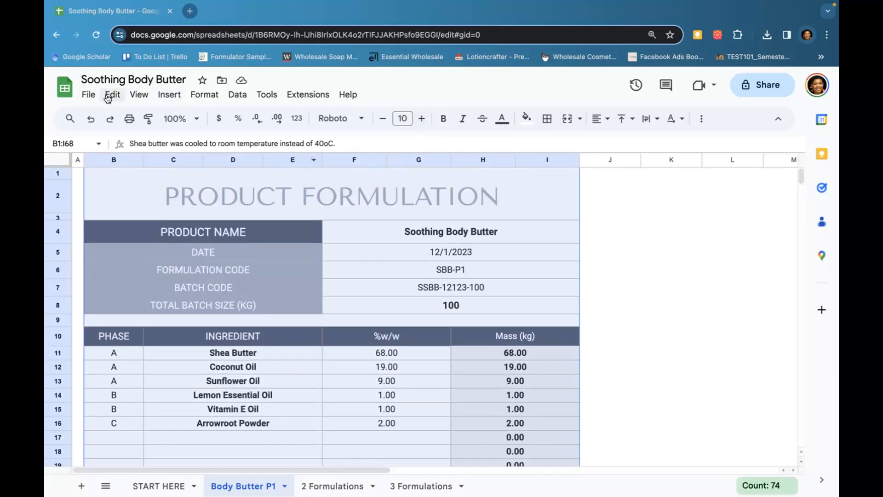
click(88, 95)
mouse_move(164, 211)
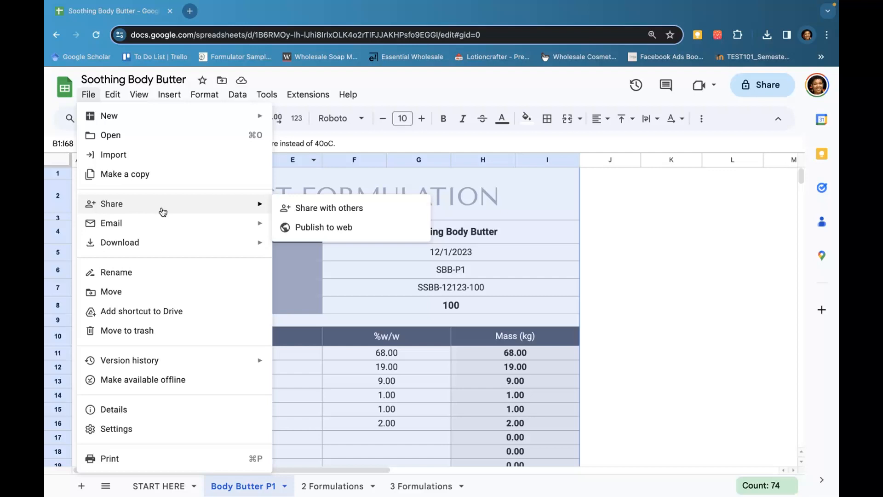
mouse_move(222, 244)
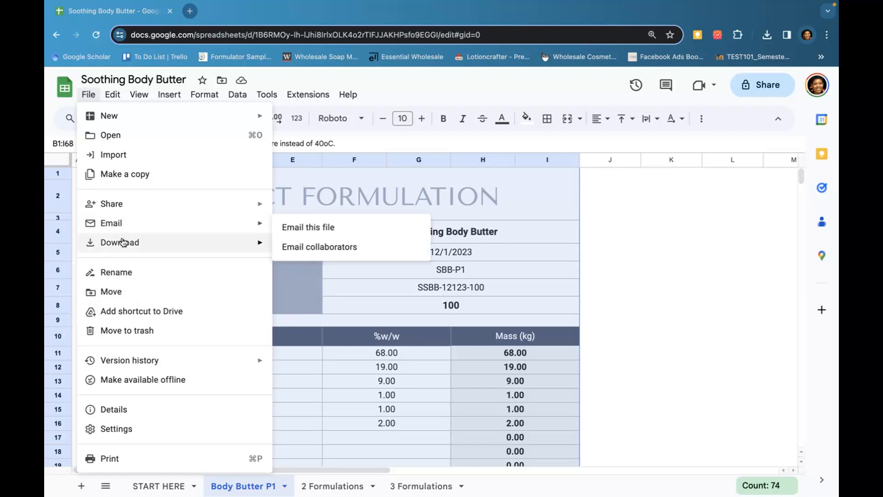
mouse_move(125, 243)
click(336, 285)
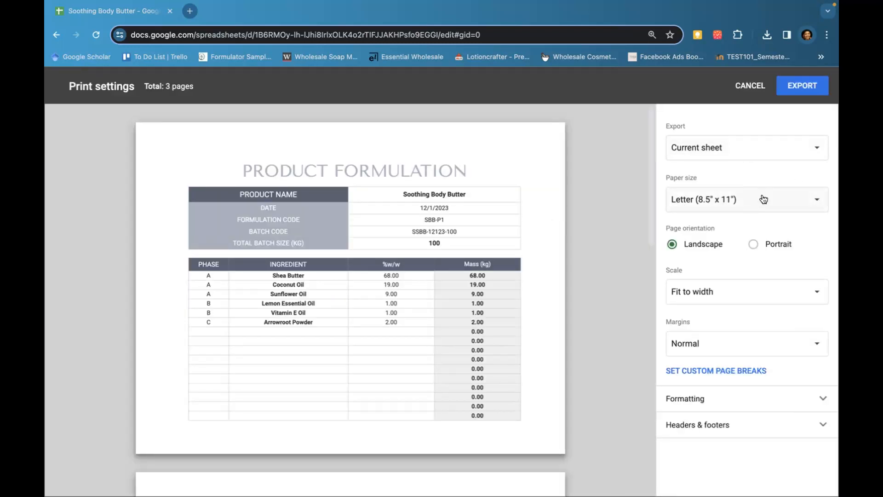
Set the export range to the selected cells (B1:I68) and the page orientation to portrait
click(790, 199)
click(724, 199)
click(745, 156)
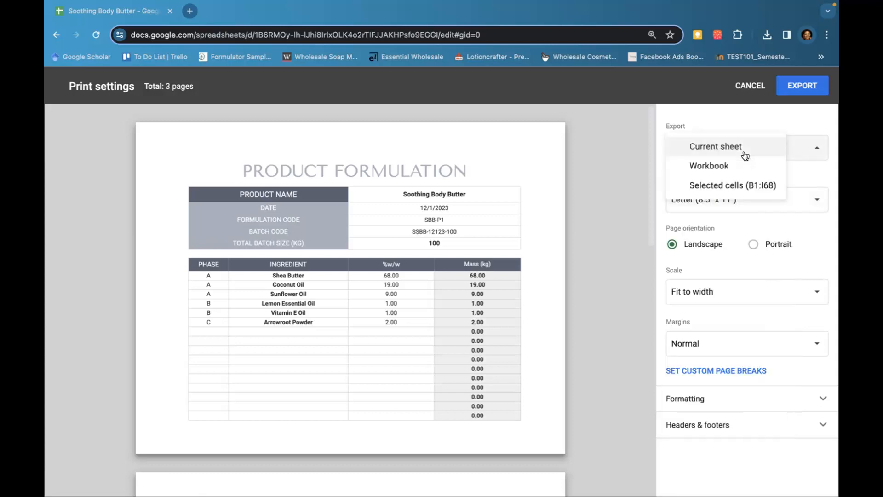
click(735, 184)
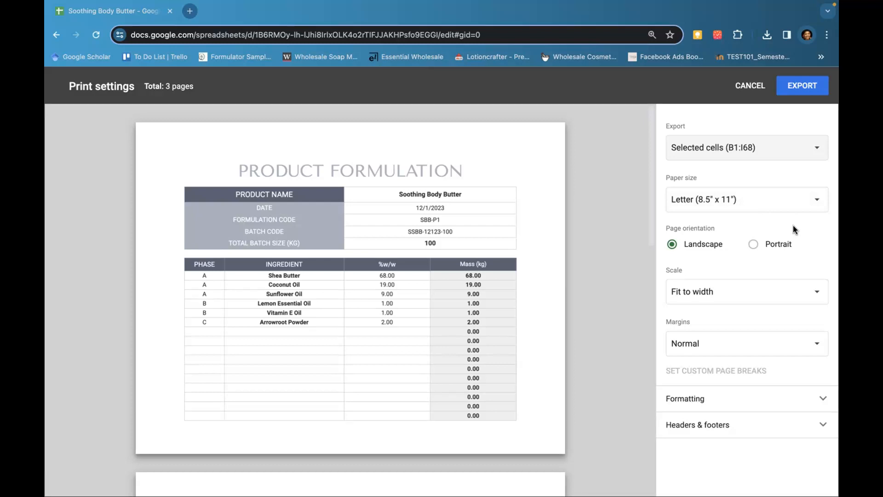
click(771, 244)
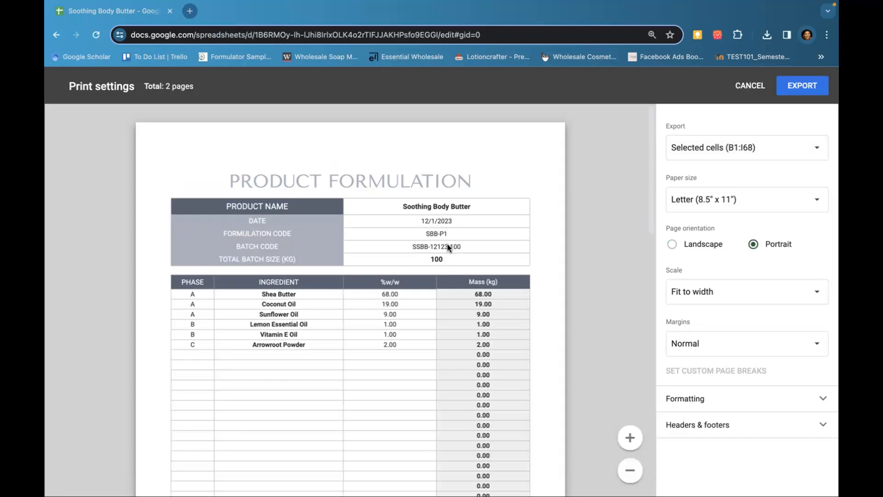
Export the selected formulation sheet as a PDF
scroll(446, 241, down, 3)
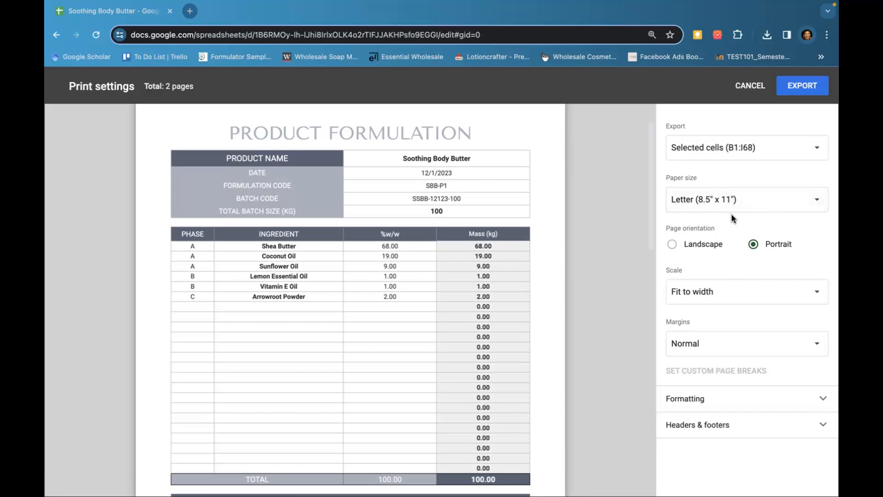
scroll(488, 317, down, 10)
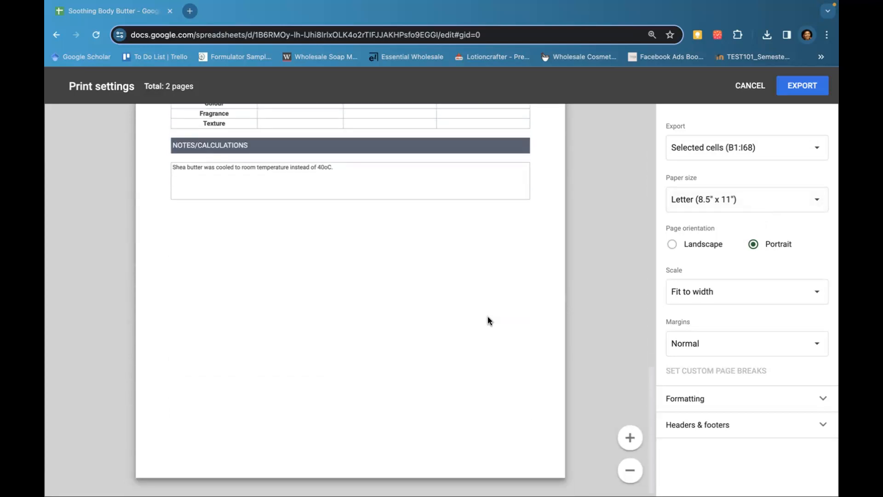
scroll(488, 316, up, 13)
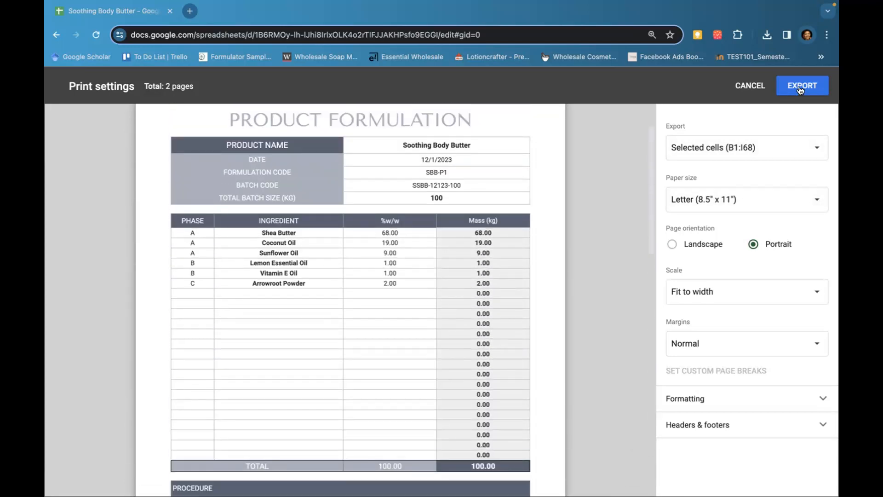
click(795, 90)
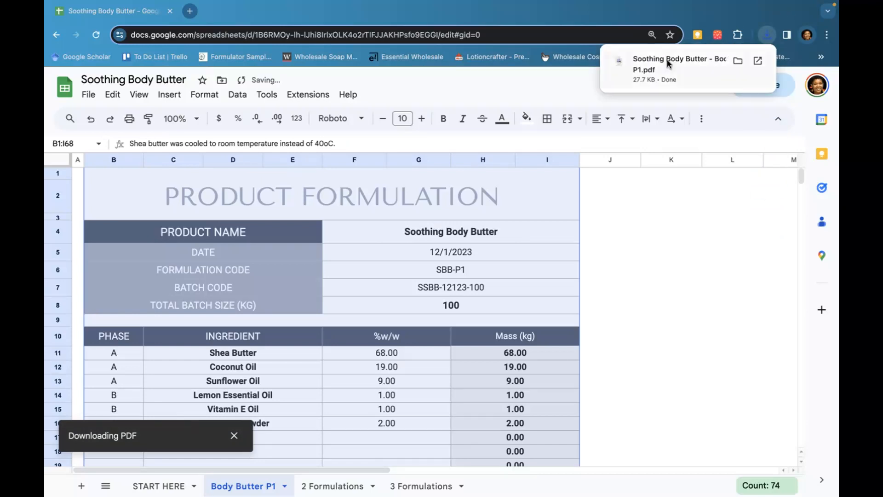
Open the downloaded PDF and review its pages
click(667, 64)
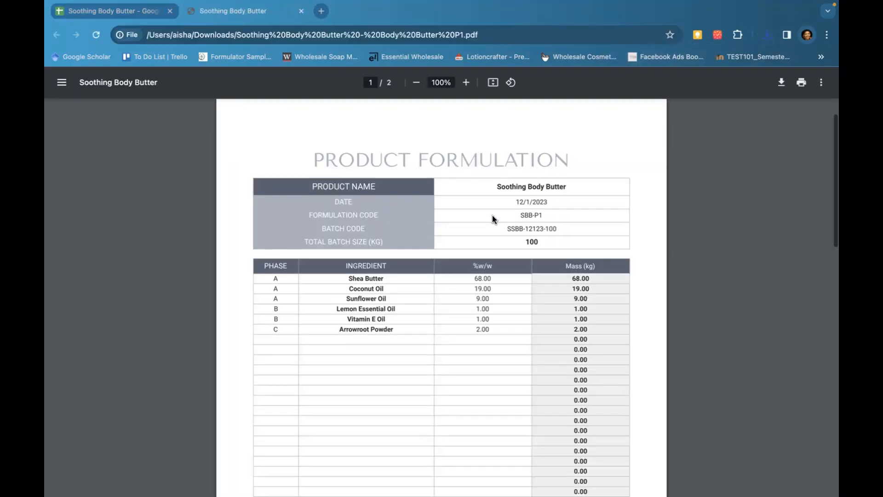
scroll(492, 215, down, 10)
scroll(492, 218, down, 8)
scroll(492, 218, up, 9)
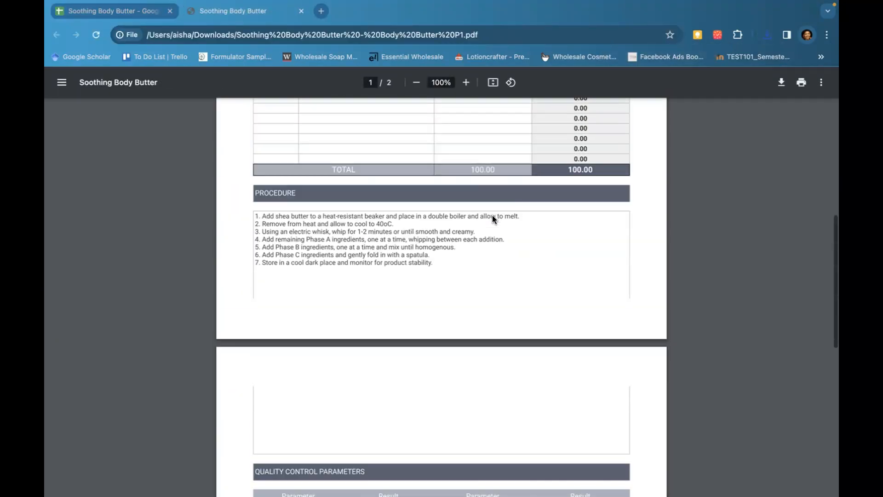
scroll(492, 216, up, 10)
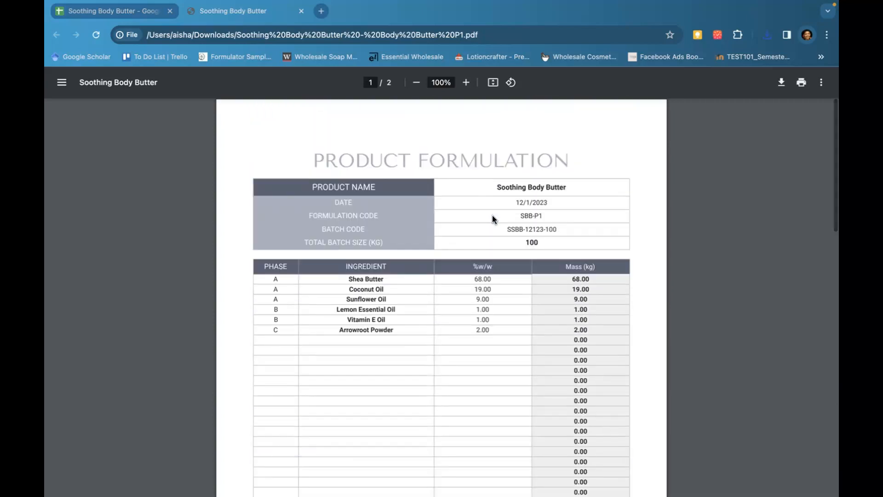
Return to the spreadsheet and copy the phase, ingredient and %w/w rows from the Body Butter P1 sheet
click(115, 11)
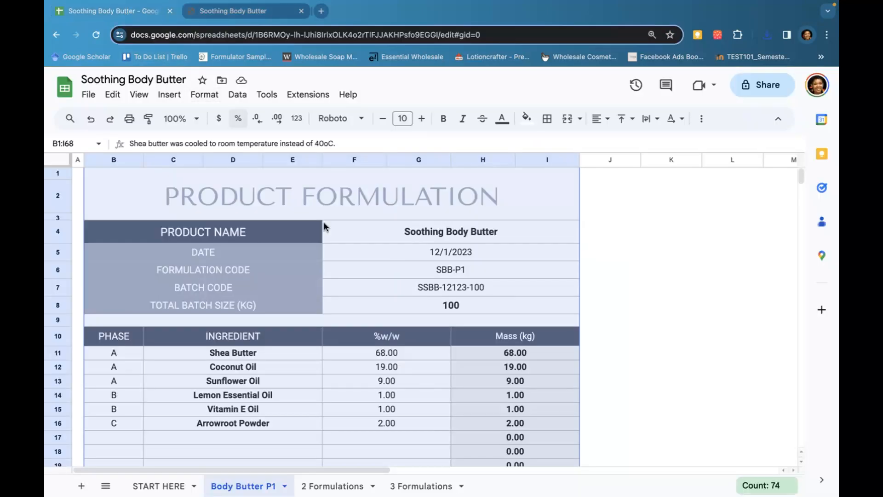
click(633, 305)
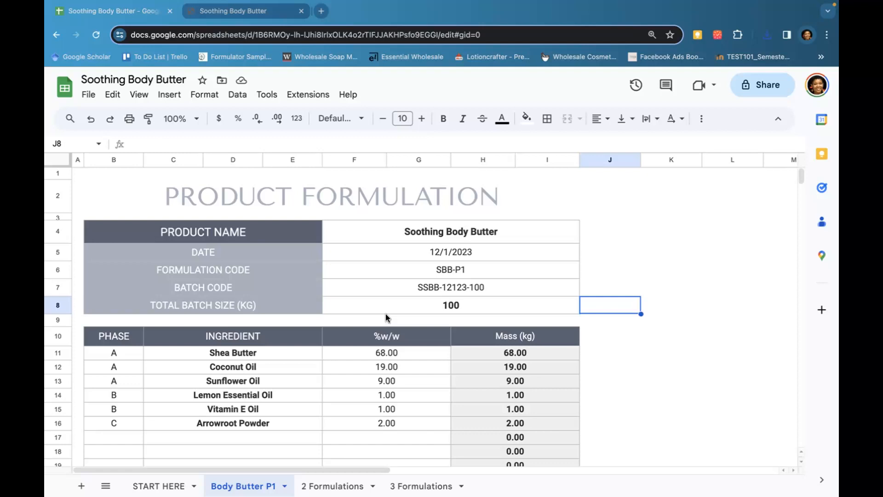
click(285, 486)
mouse_move(232, 322)
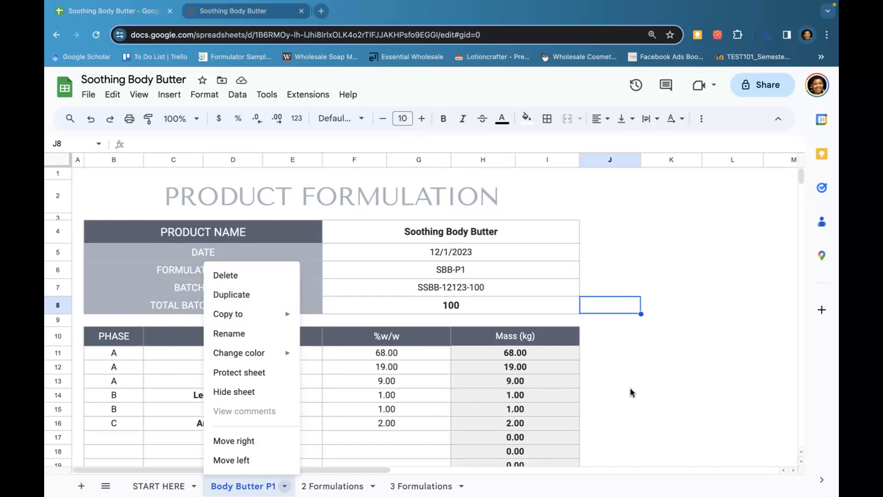
click(663, 396)
drag(114, 358, 349, 428)
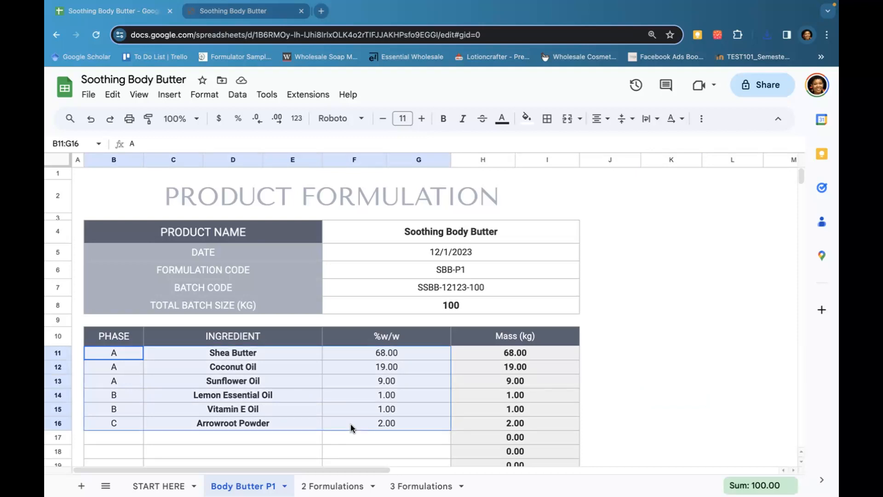
right_click(351, 426)
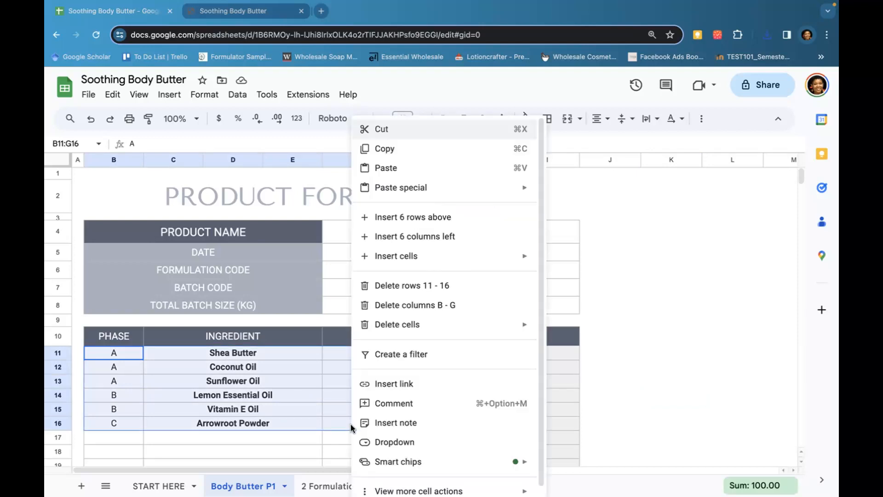
click(385, 149)
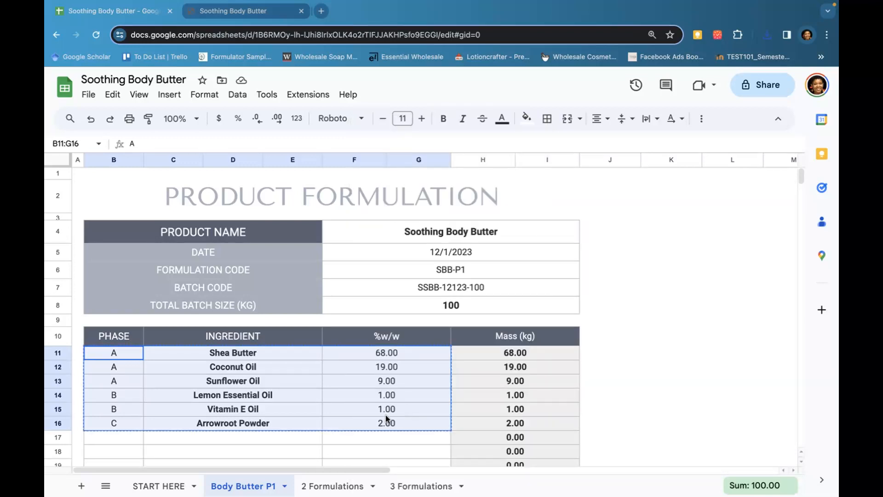
Paste the copied ingredient rows into the 2 Formulations sheet starting at the first phase cell
click(335, 489)
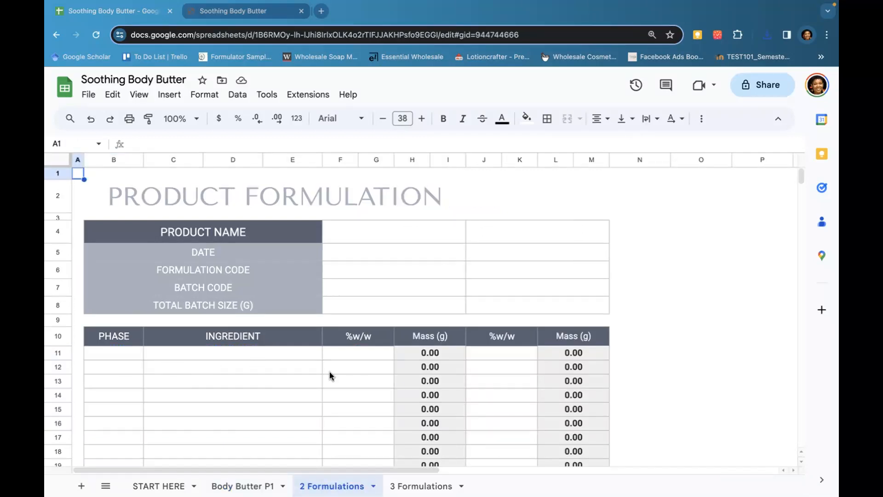
right_click(127, 361)
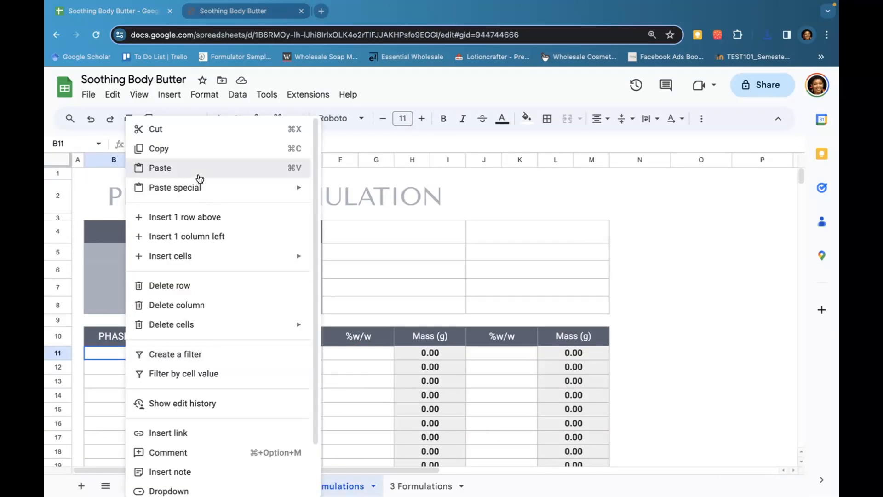
click(196, 167)
Set the total batch size of both formulations to 100
click(462, 395)
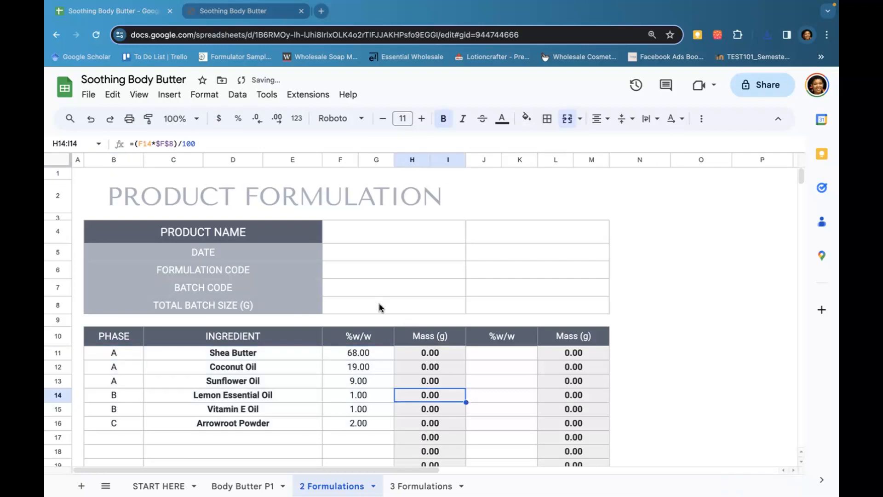
click(389, 305)
text(100)
key(Tab)
text(100)
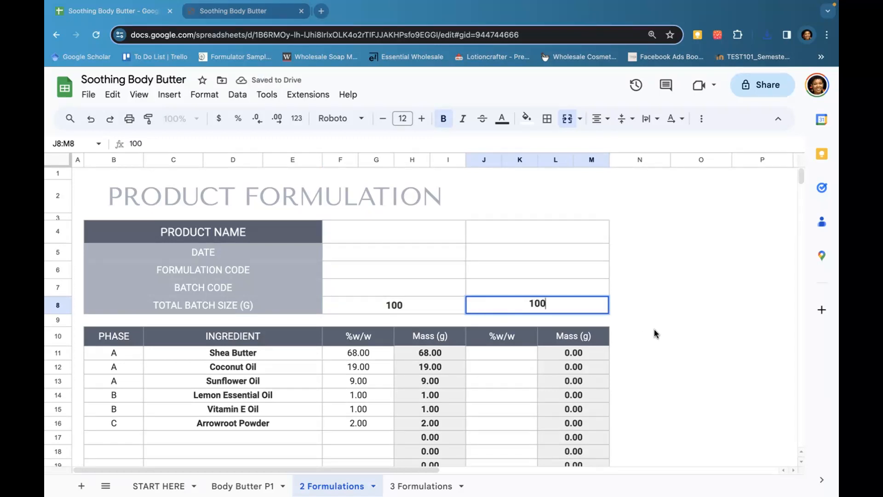
key(Return)
Enter SBB-P2 as the formulation code of the first formulation
click(416, 273)
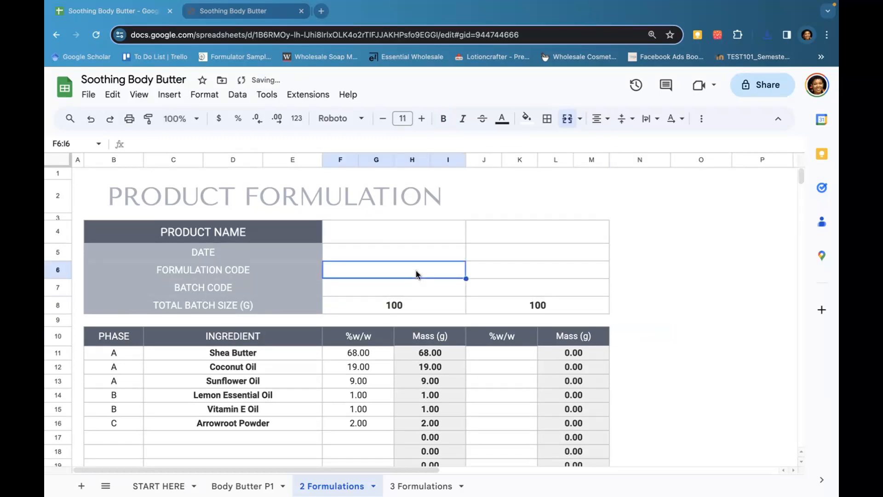
text(SBB-P)
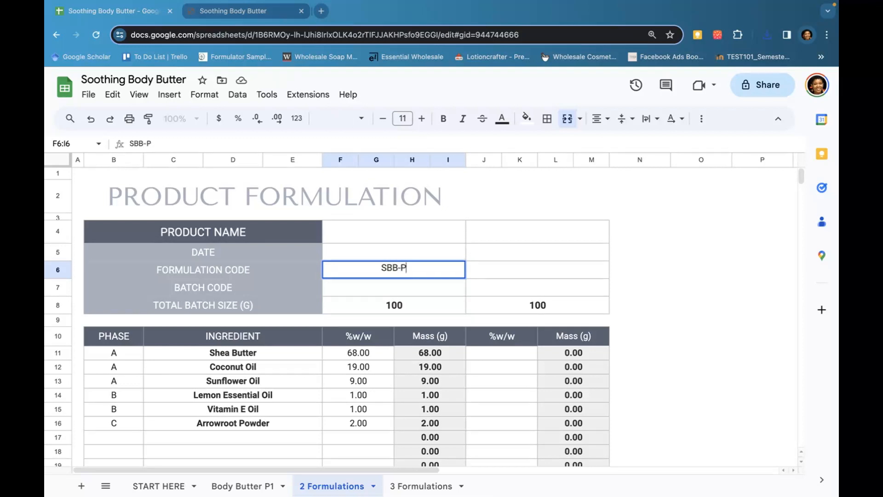
text(2)
key(Tab)
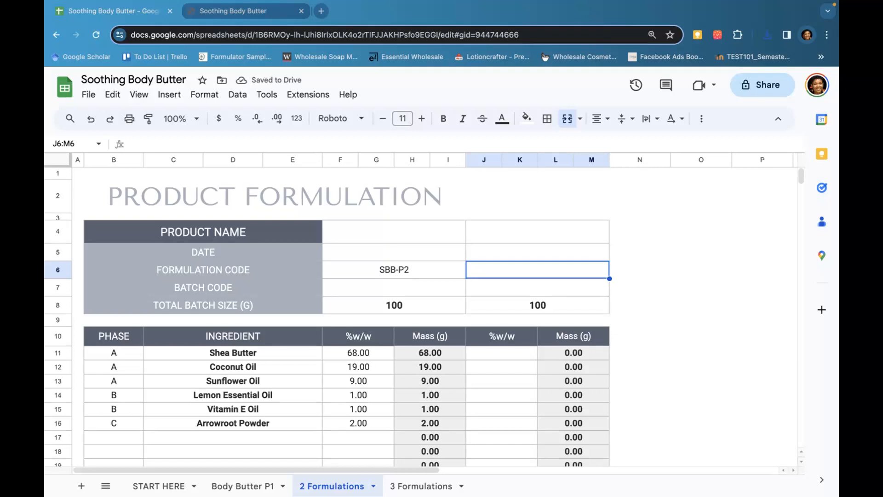
Enter SBB-P3 as the formulation code of the second formulation
text(S)
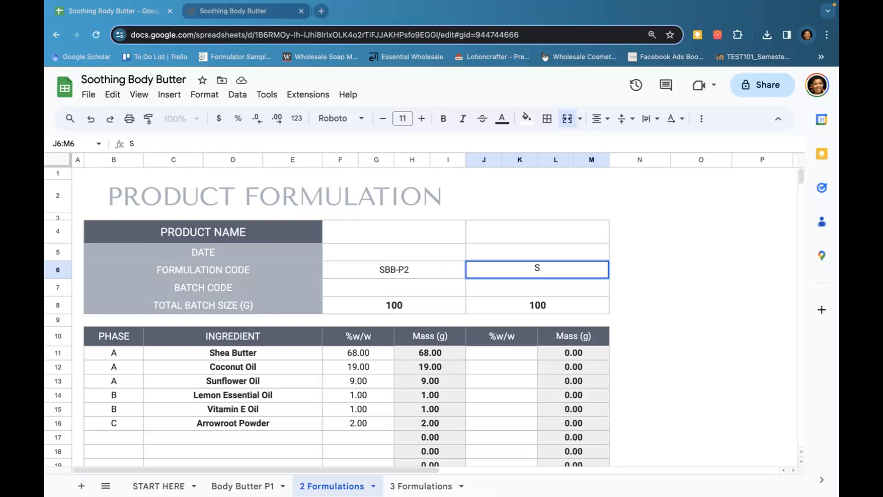
text(BB-P3)
click(307, 399)
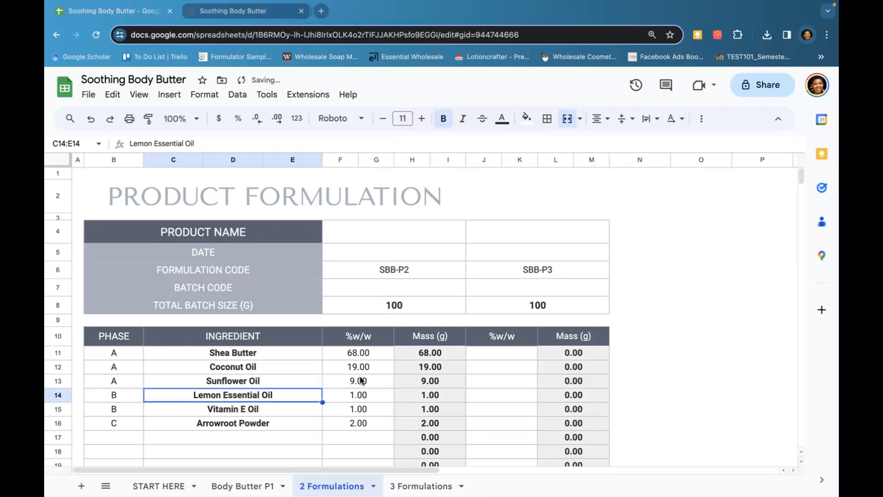
Change Shea Butter to 67 and Coconut Oil to 20 %w/w in the first formulation
drag(362, 353, 364, 383)
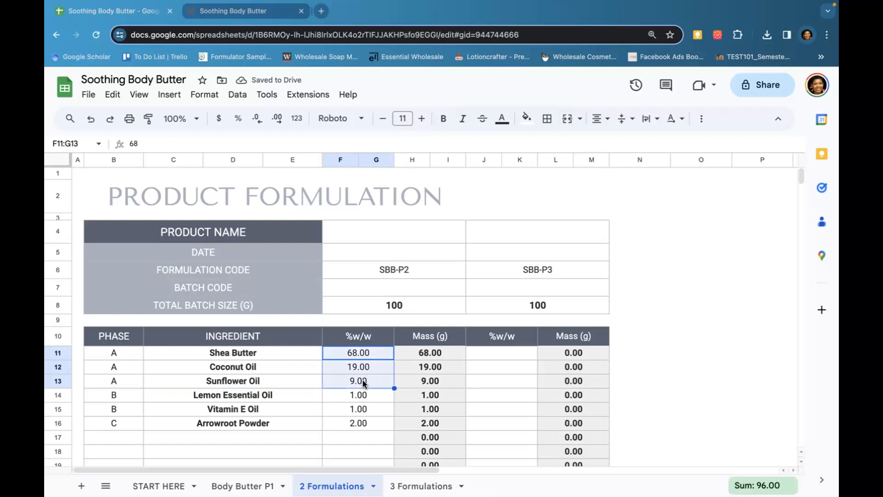
click(381, 399)
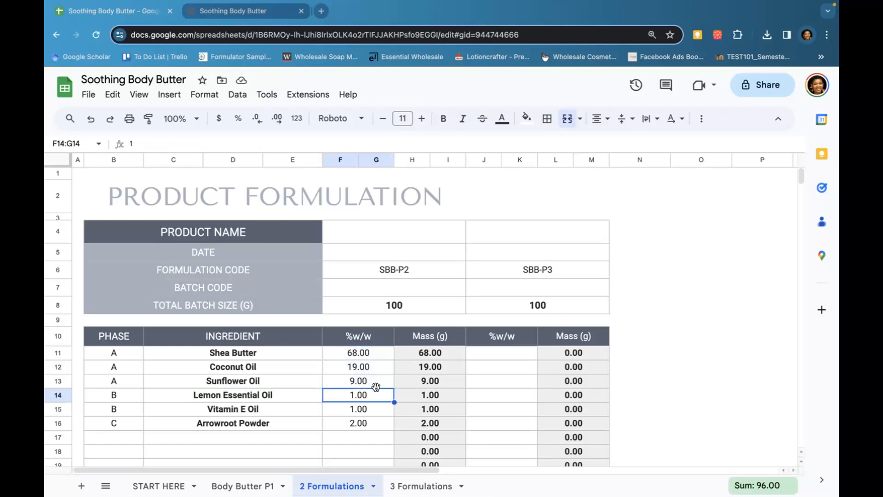
click(372, 355)
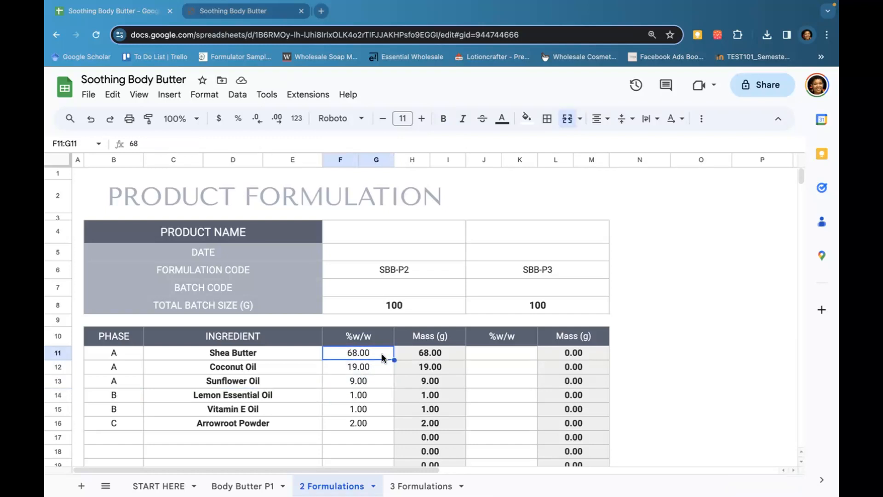
double_click(382, 357)
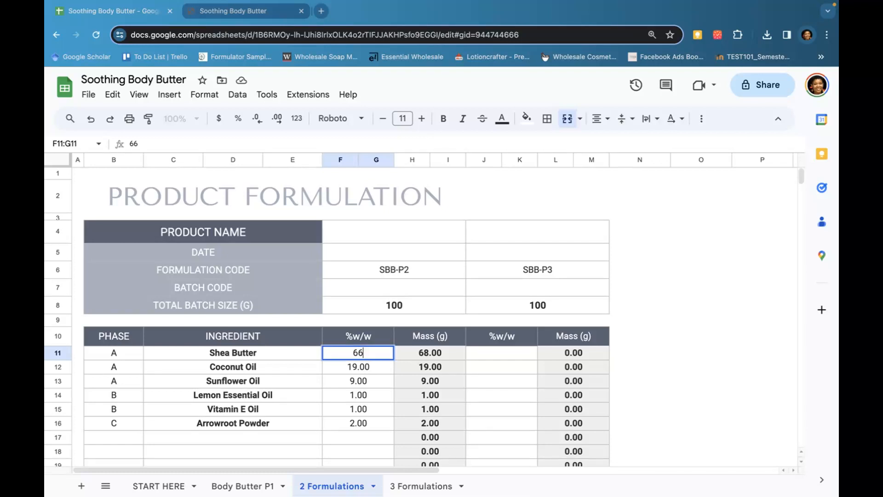
key(BackSpace)
text(7)
key(Return)
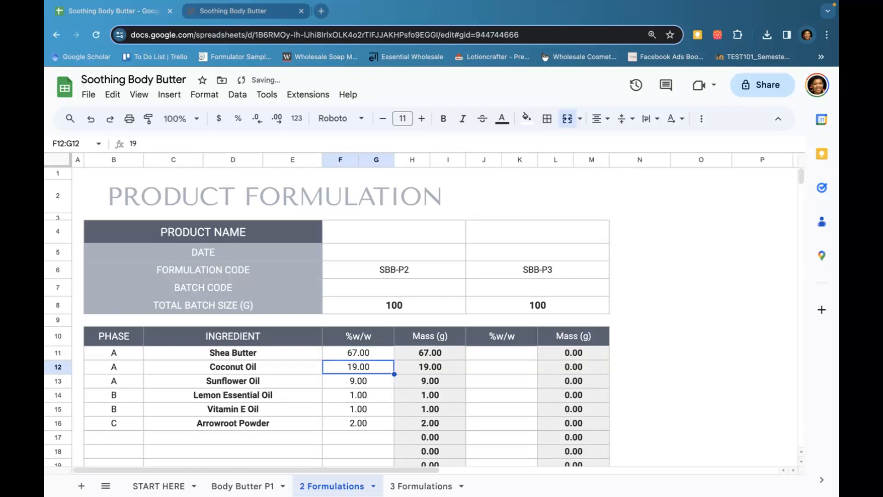
text(20)
key(Tab)
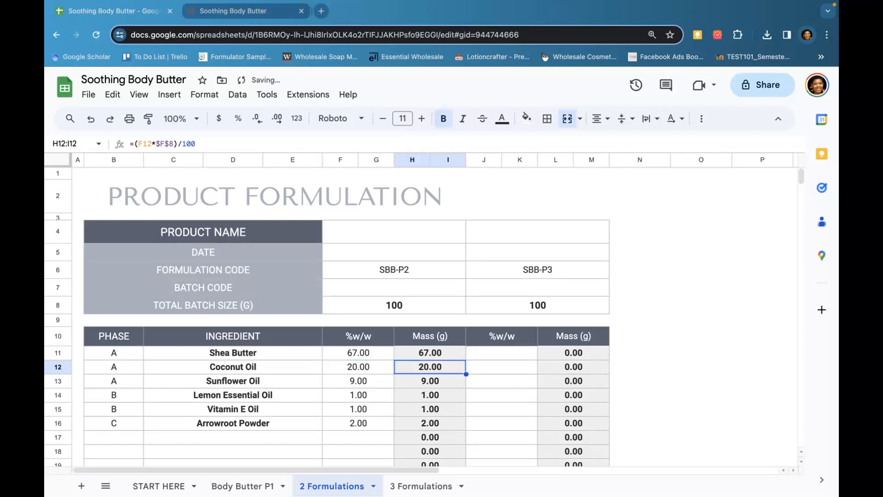
Copy the first formulation's %w/w values for the six ingredients
scroll(368, 368, down, 5)
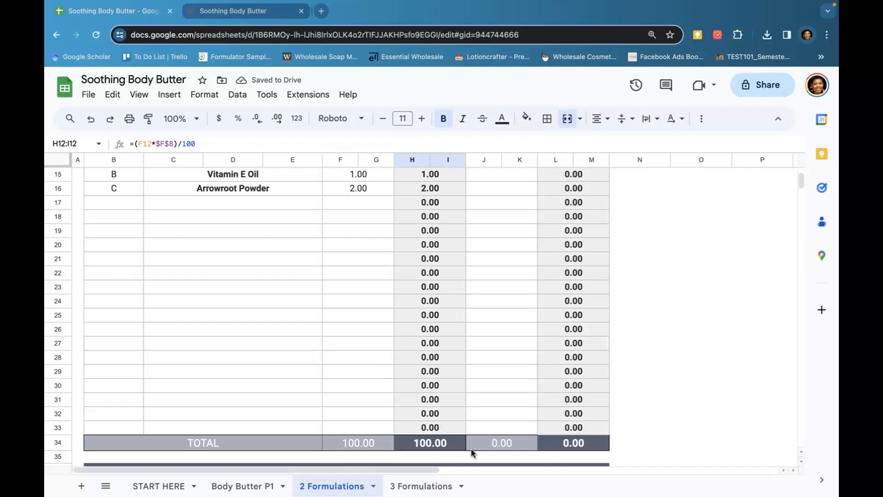
click(457, 445)
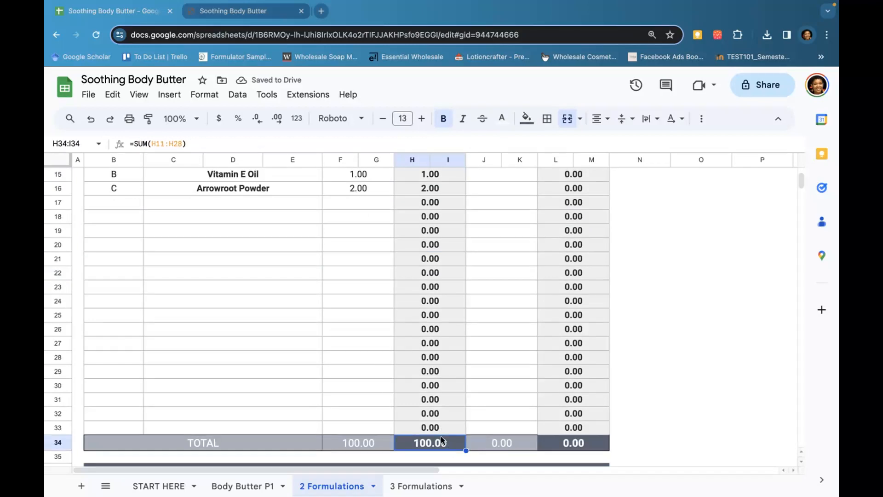
click(350, 442)
scroll(350, 442, up, 3)
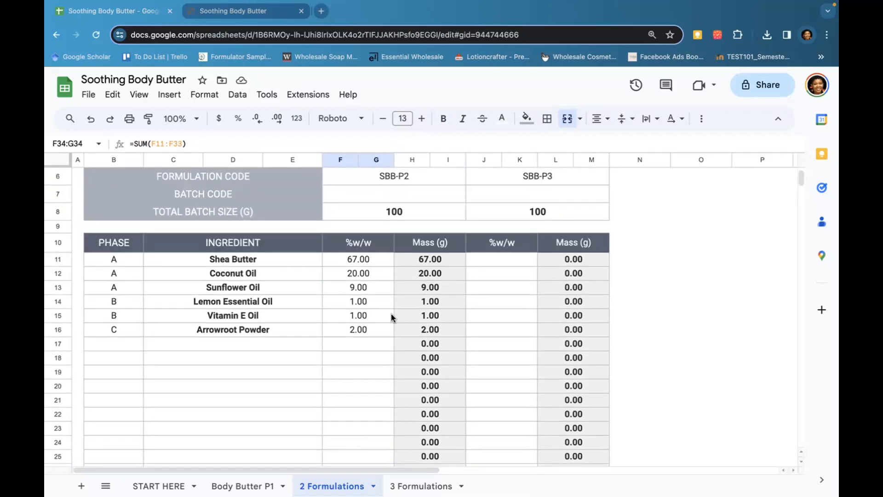
click(491, 264)
drag(358, 259, 357, 330)
key(ctrl+c)
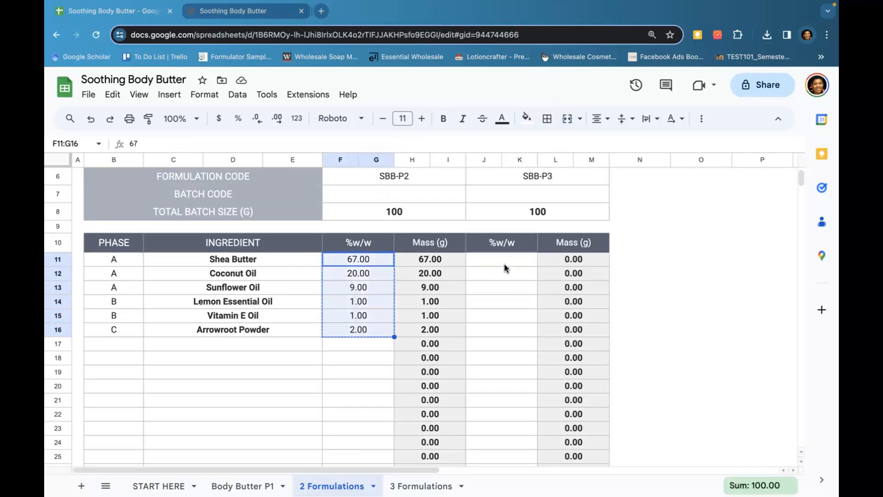
Paste the copied %w/w values into the second formulation's ingredient rows
click(507, 263)
key(ctrl+v)
click(639, 301)
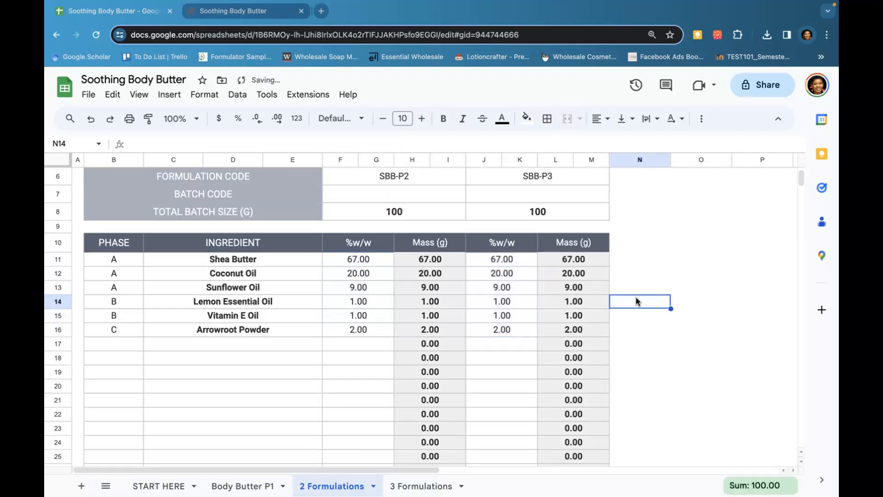
Change Coconut Oil to 19 and Sunflower Oil to 10 %w/w in the second formulation
click(513, 261)
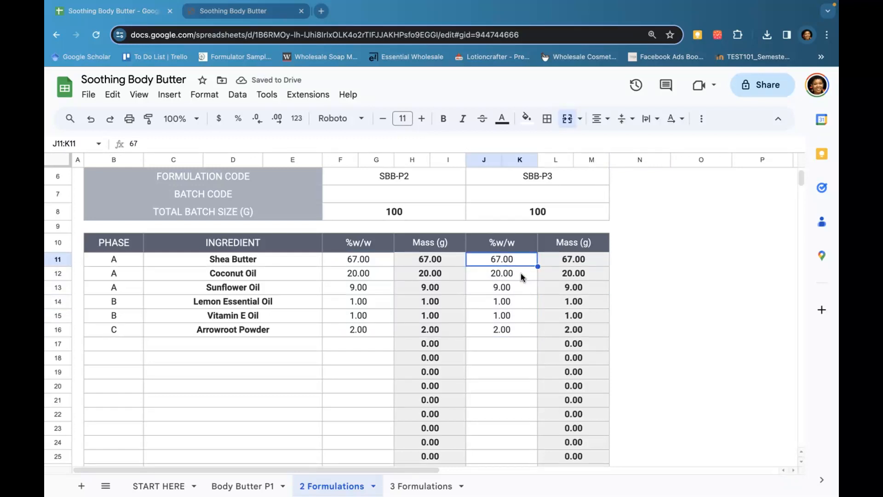
click(511, 275)
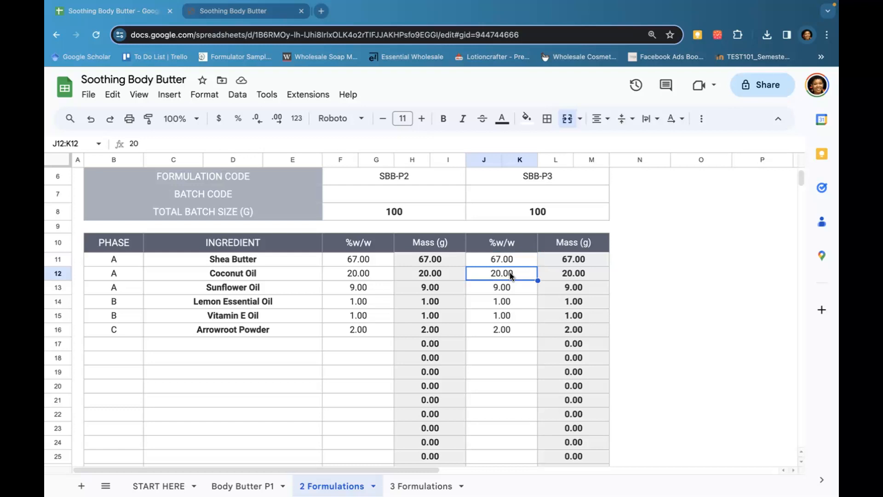
text(19)
key(Return)
text(10)
click(651, 328)
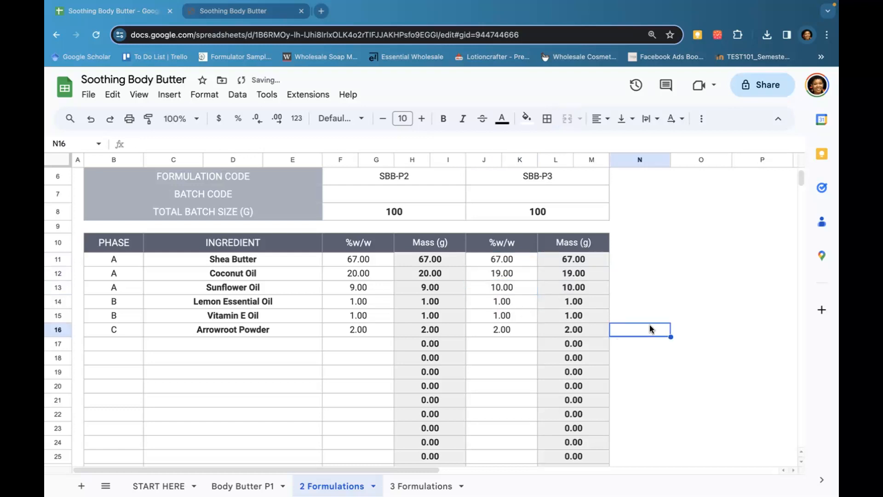
click(352, 289)
click(525, 290)
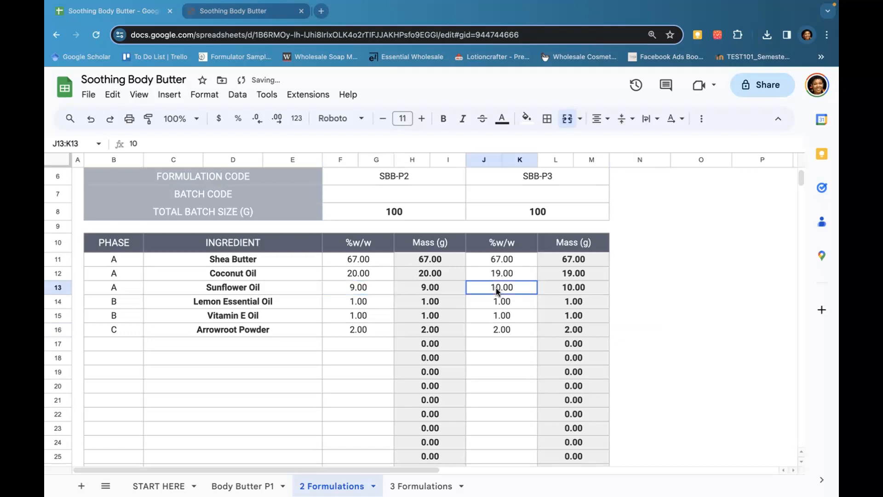
click(522, 276)
click(506, 260)
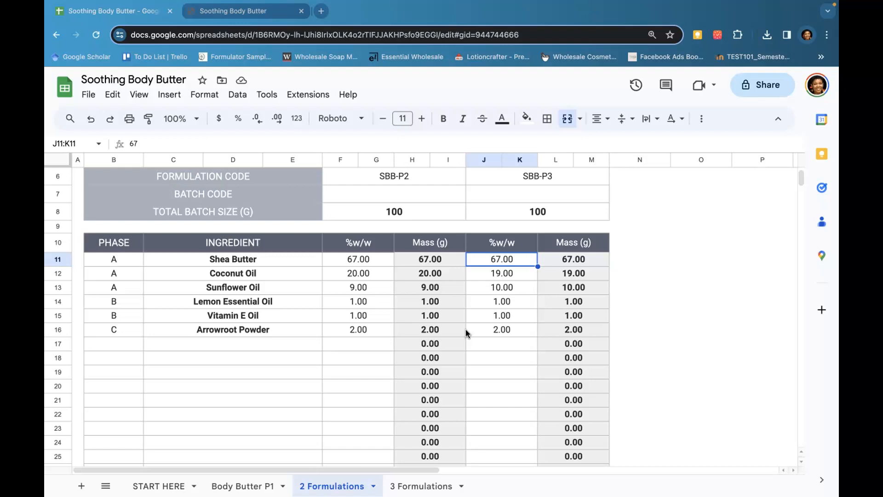
Rename the Lemon Essential Oil ingredient to Essential Oil (Lemon, Orange
click(265, 304)
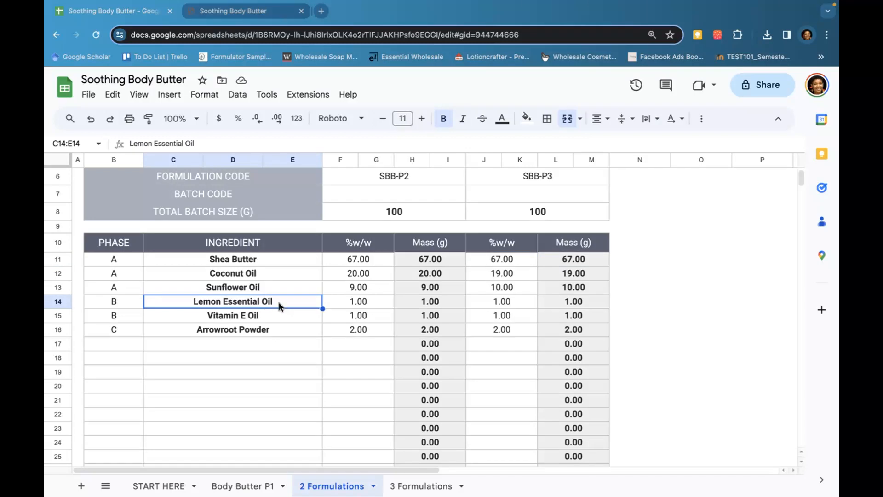
double_click(274, 304)
drag(229, 302, 189, 305)
click(230, 301)
key(BackSpace)
key(BackSpace)
key(BackSpace)
key(BackSpace)
key(BackSpace)
key(BackSpace)
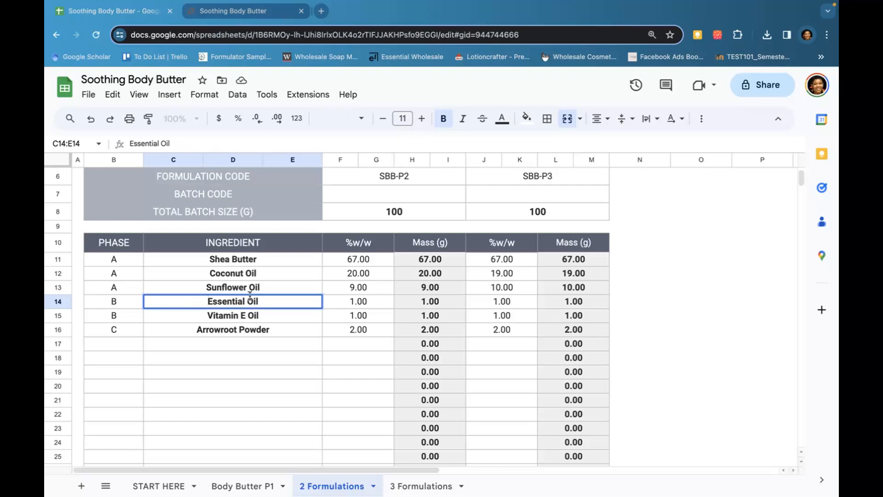
click(279, 301)
text((Lemon, Orange)
click(426, 329)
Rename the formulation codes to SBB-P2-Lemon and SBB-P3-Orange
scroll(407, 307, up, 1)
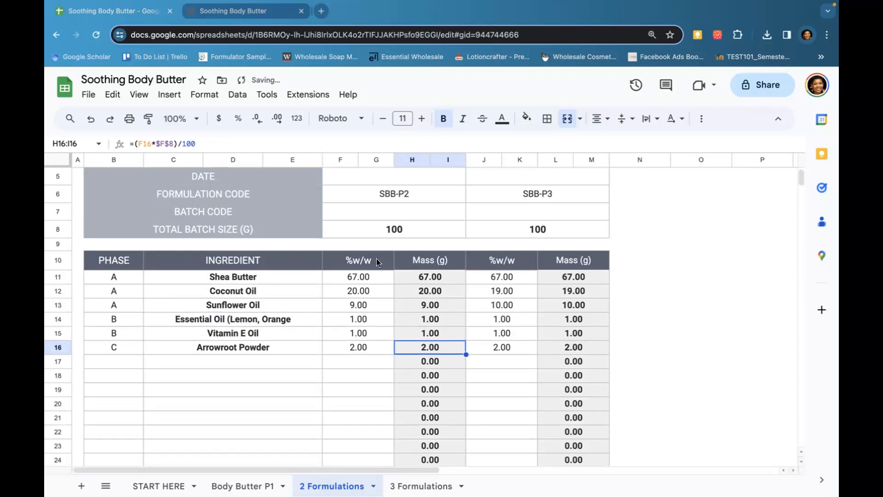
double_click(419, 195)
drag(417, 192, 404, 194)
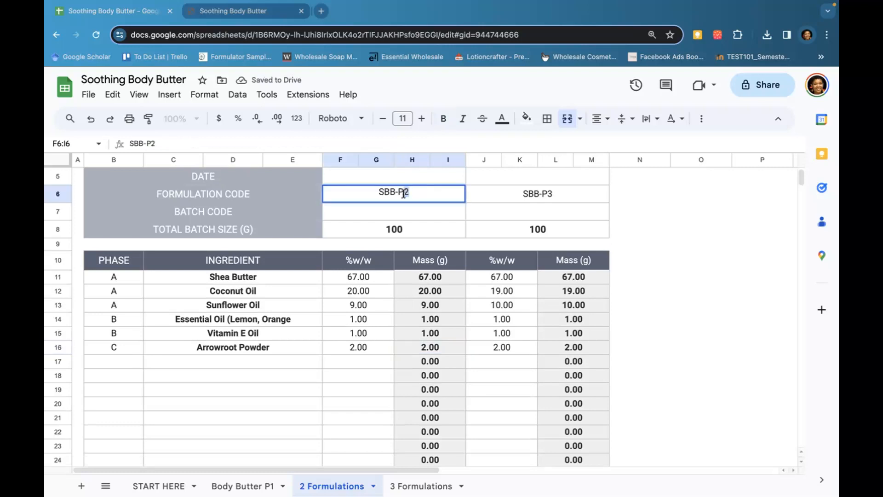
click(414, 192)
text(-Lemon)
double_click(553, 193)
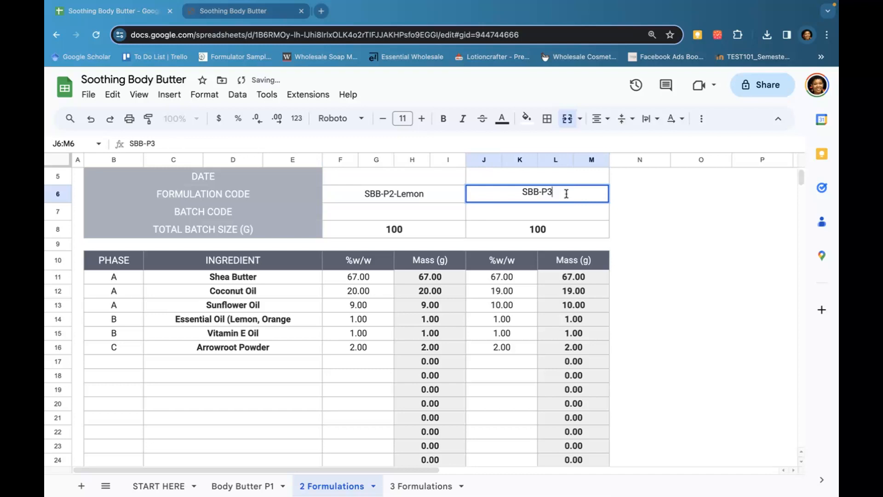
text(-Orange)
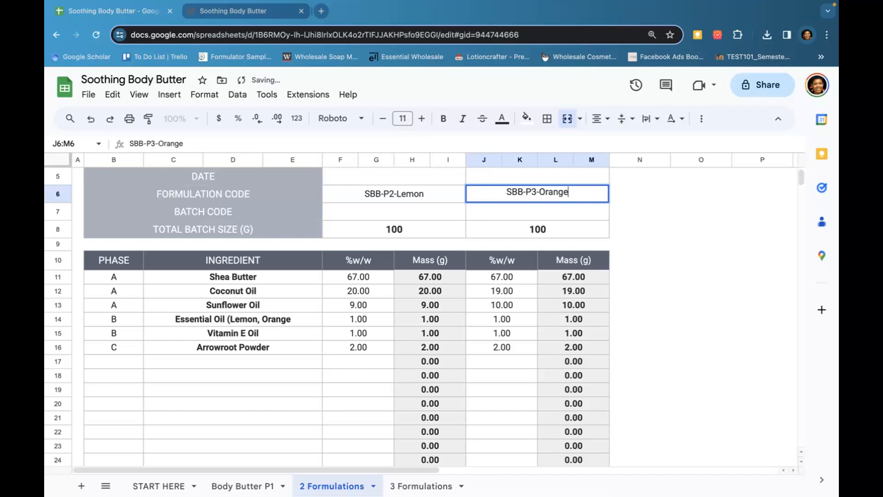
click(648, 285)
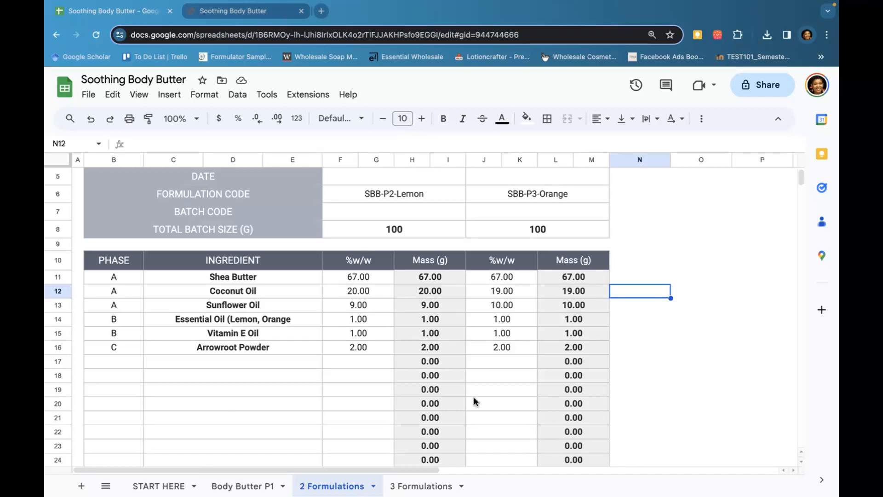
Review the START HERE instructions sheet for using the formulation calculator
scroll(475, 402, up, 3)
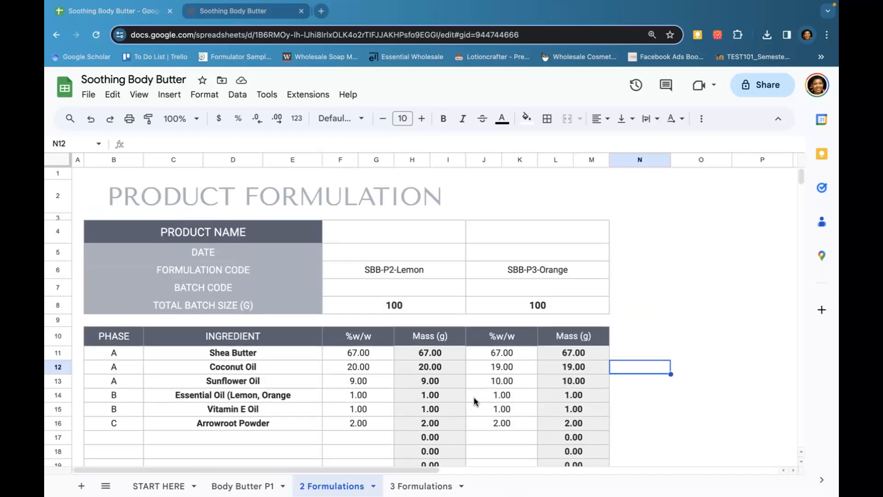
click(252, 486)
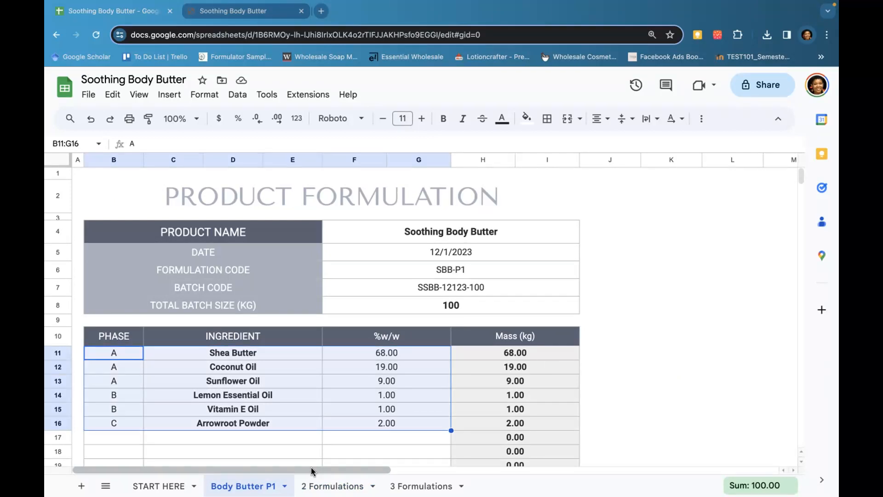
click(168, 486)
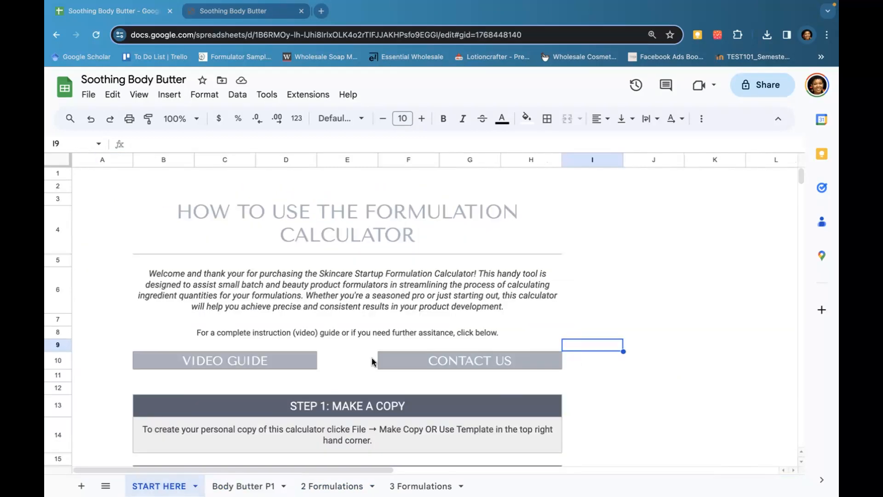
scroll(372, 361, down, 1)
scroll(372, 361, down, 7)
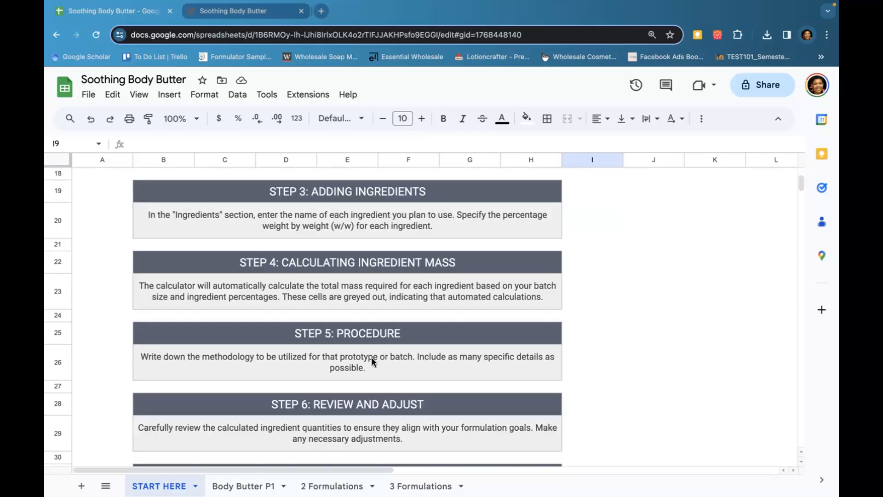
scroll(372, 361, down, 5)
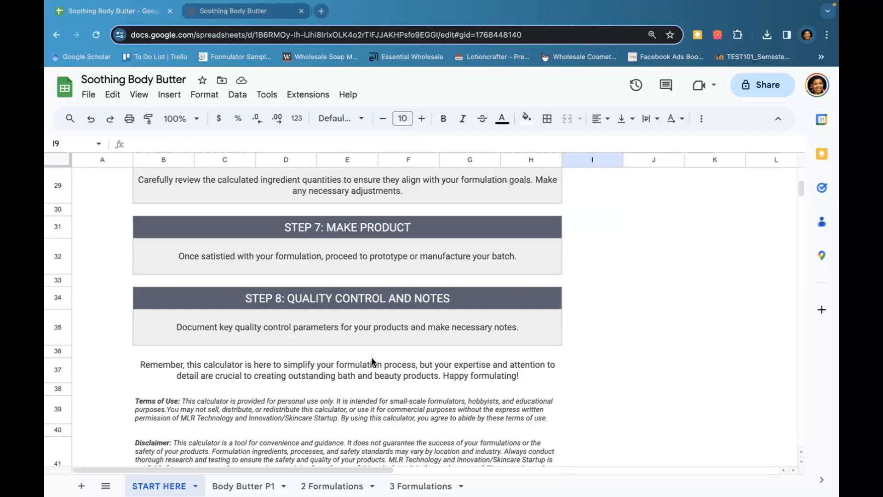
scroll(372, 361, down, 1)
scroll(372, 357, up, 15)
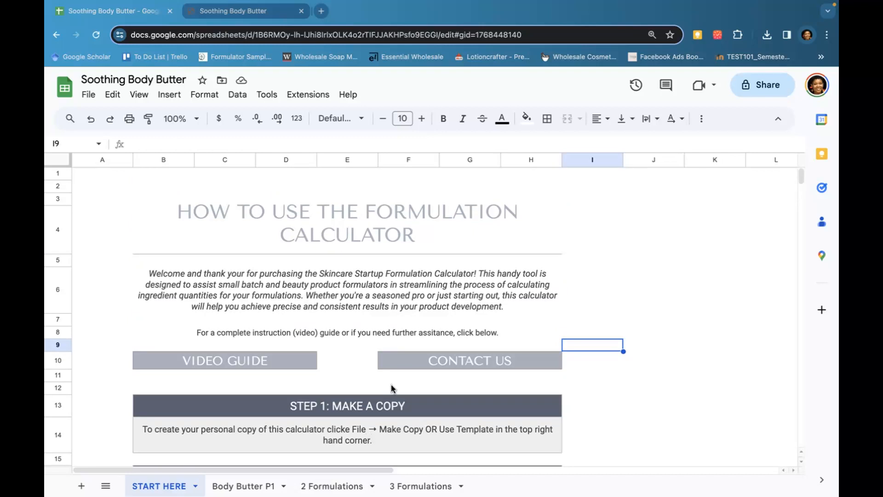
mouse_move(421, 363)
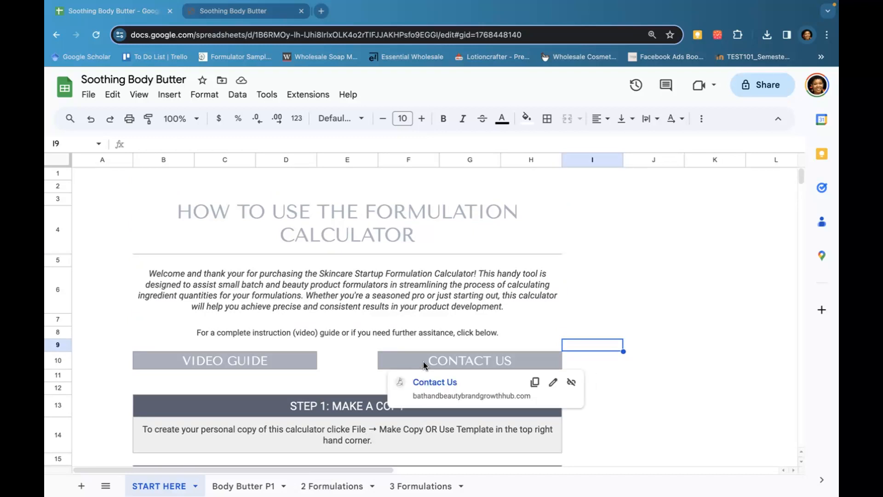